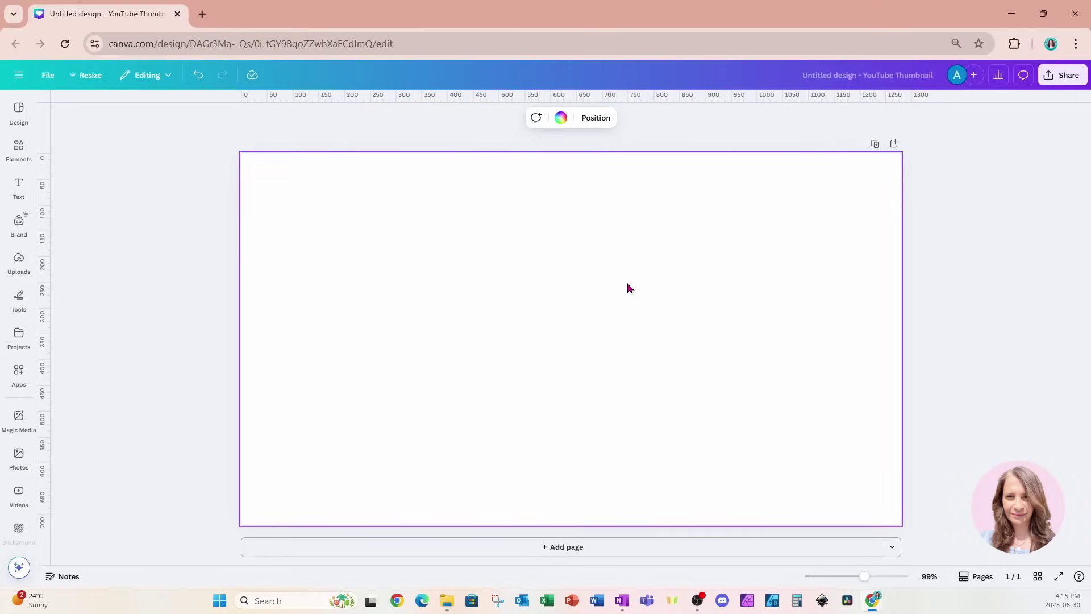
Add a square shape to the blank page and fill it with black.
left_click(19, 149)
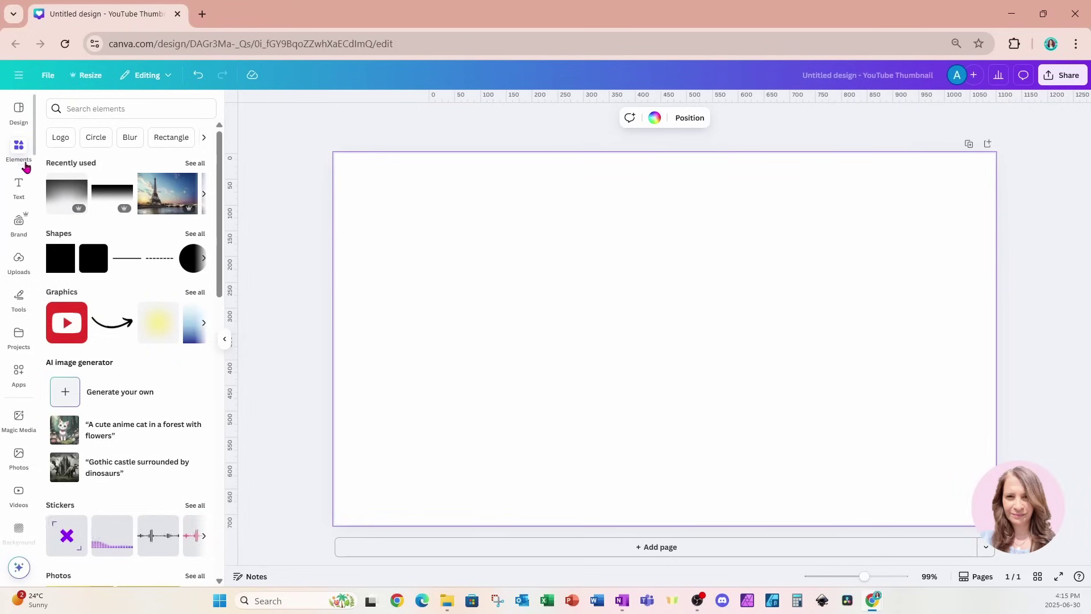
left_click(54, 257)
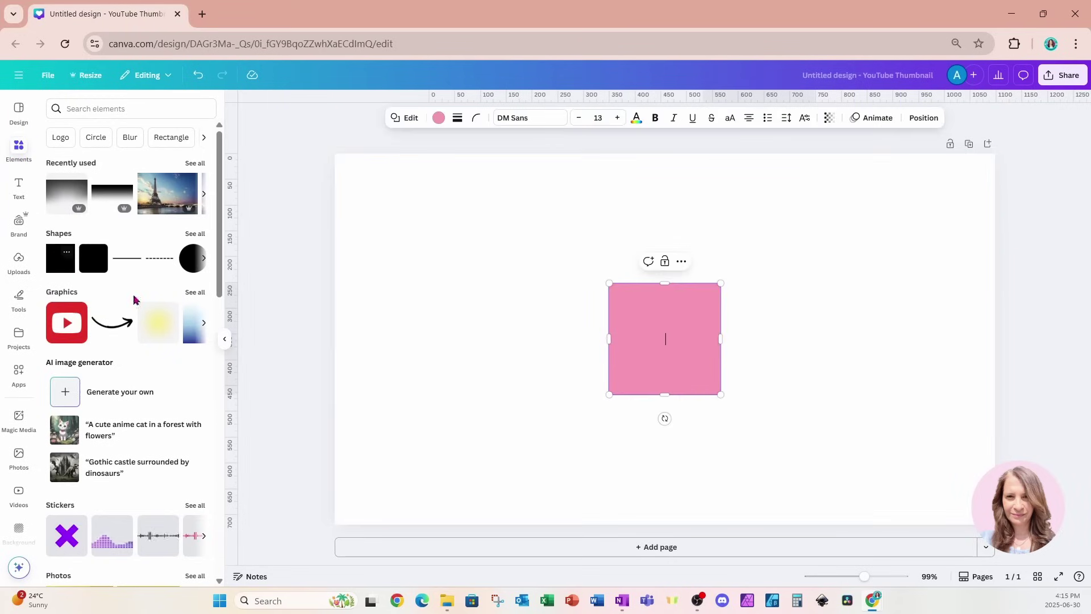
left_click(439, 118)
left_click(106, 181)
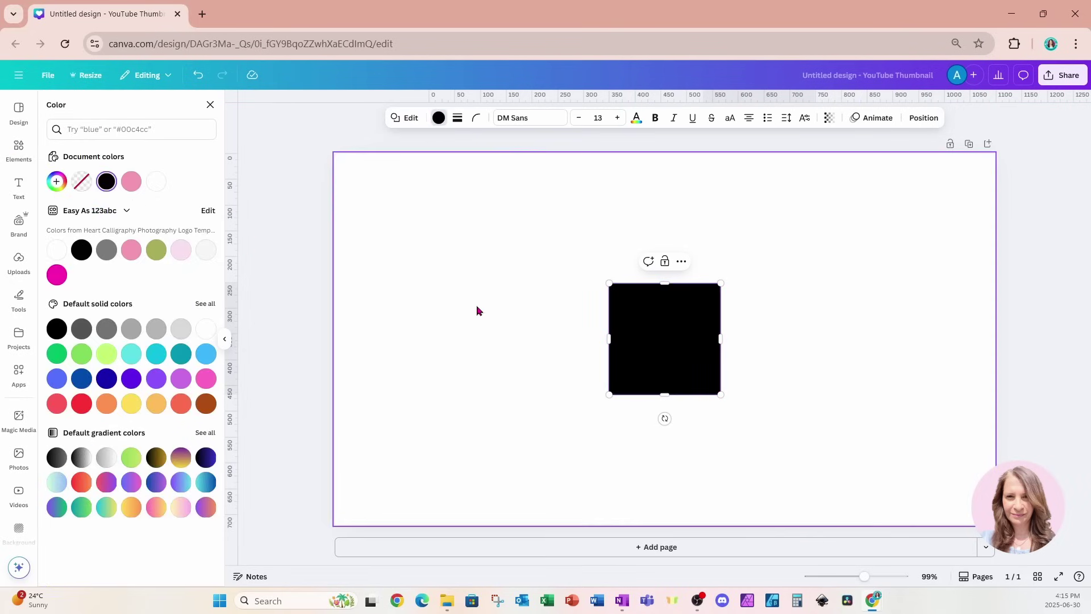
Stretch the black square on all four sides into a large rectangle, leaving a white margin around it.
left_click_drag(611, 341, 431, 340)
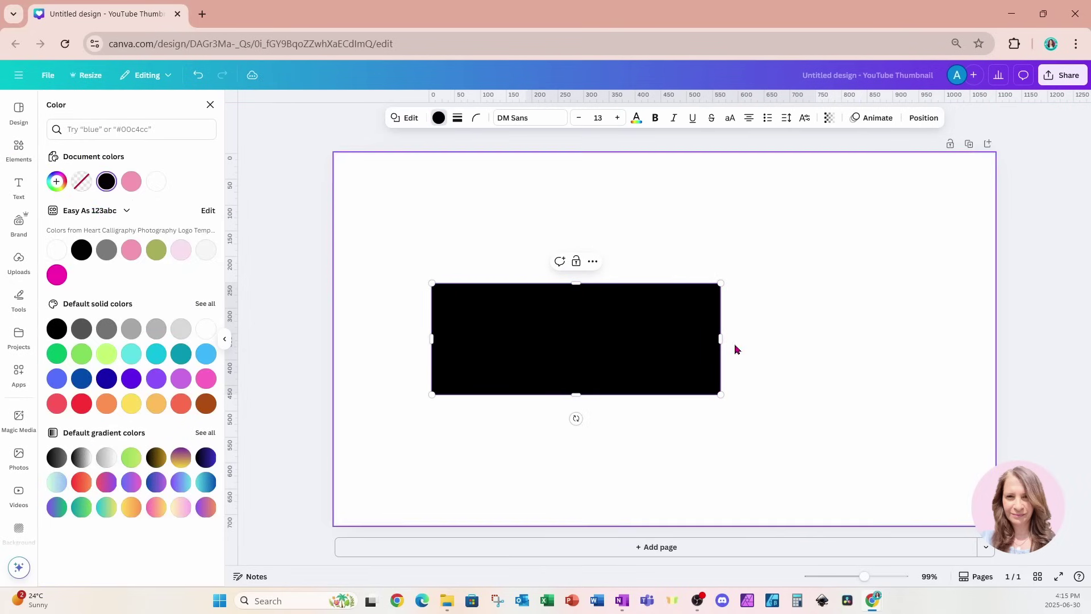
left_click_drag(720, 341, 932, 344)
left_click_drag(679, 282, 660, 205)
left_click_drag(679, 395, 681, 487)
left_click_drag(432, 346, 398, 348)
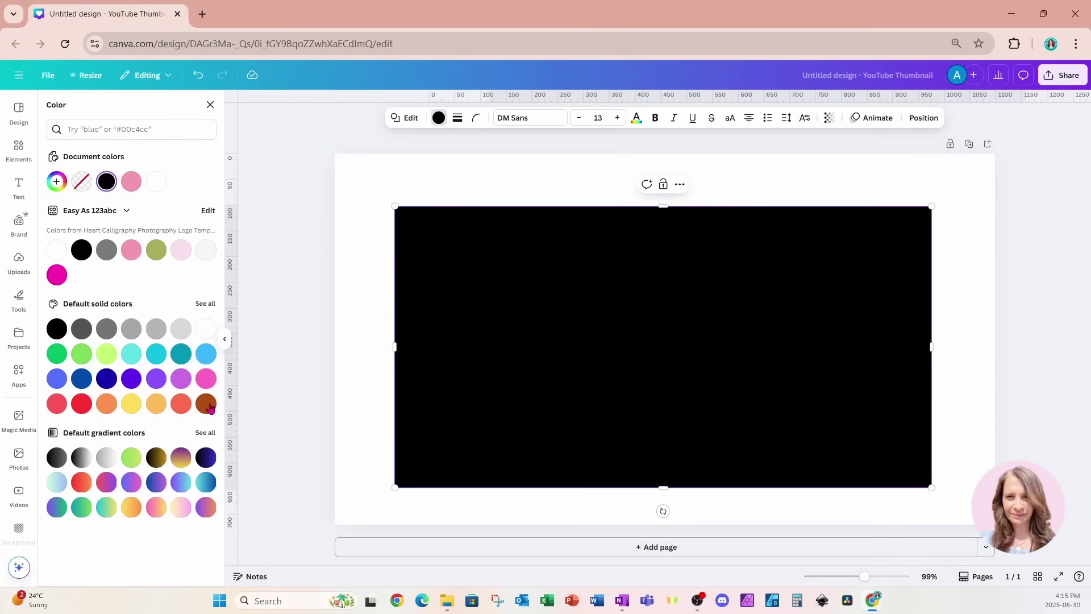
Search the apps for TYPECRAFT and open the TypeCraft app.
left_click(20, 385)
left_click(106, 103)
type("TYPECRAFT")
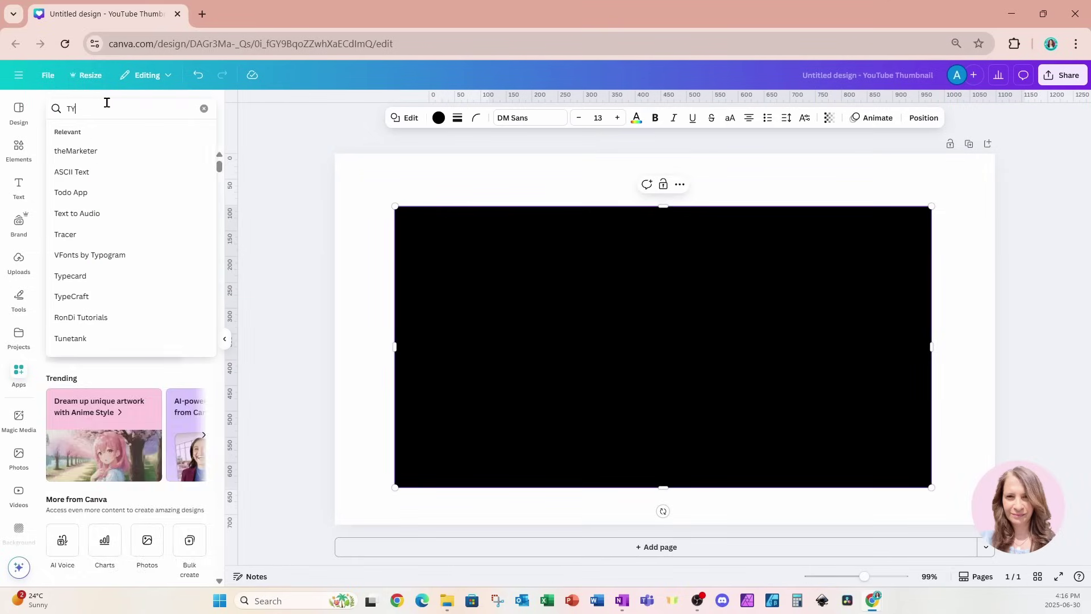
key("Return")
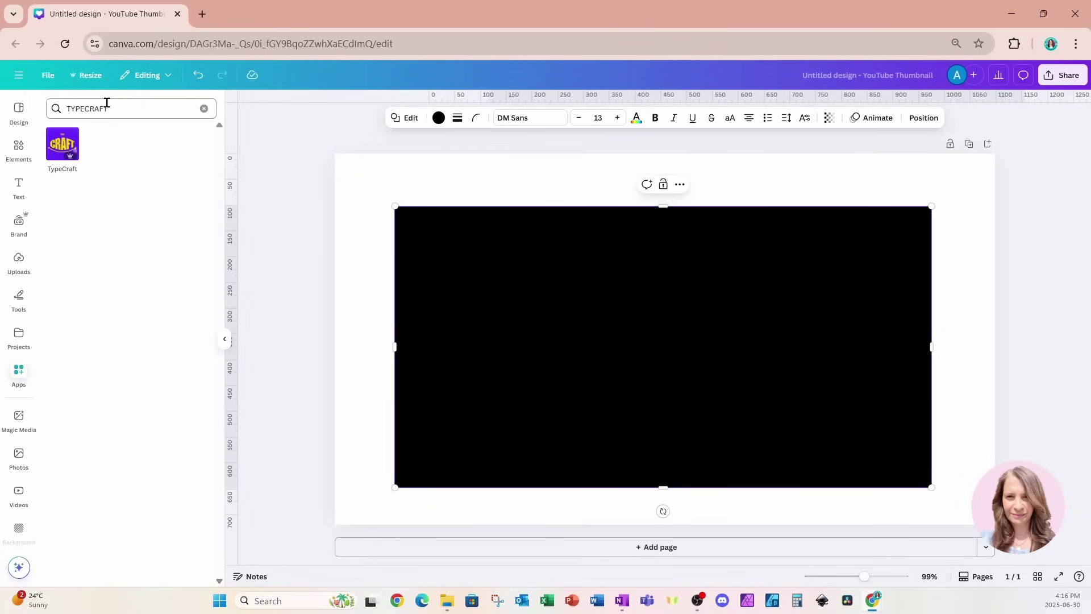
left_click(62, 157)
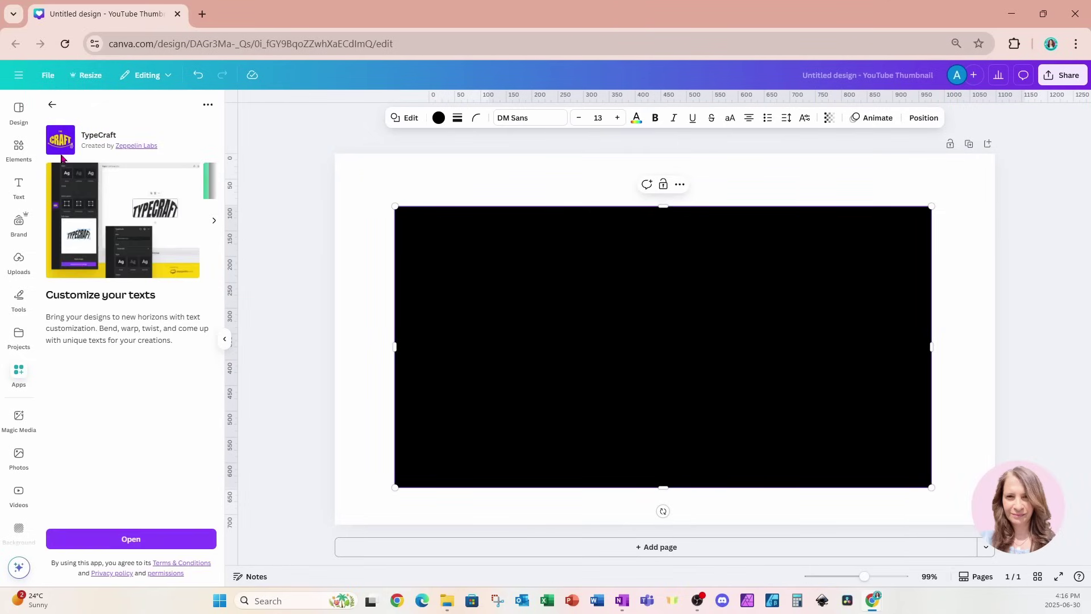
left_click(89, 540)
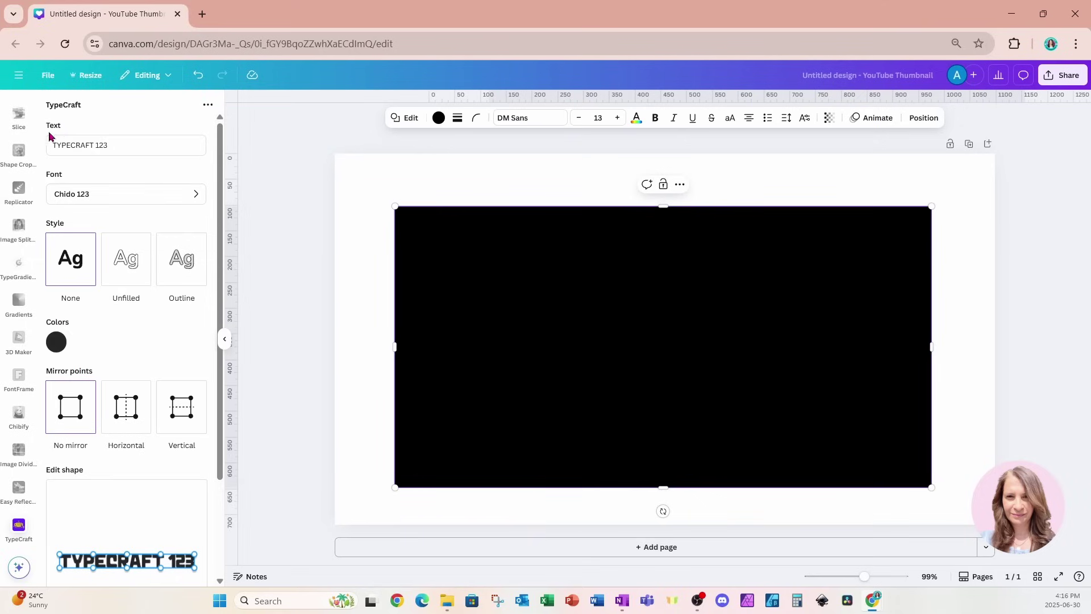
Set the TypeCraft text to PARIS and its font to Ganton 123.
left_click_drag(124, 143, 46, 145)
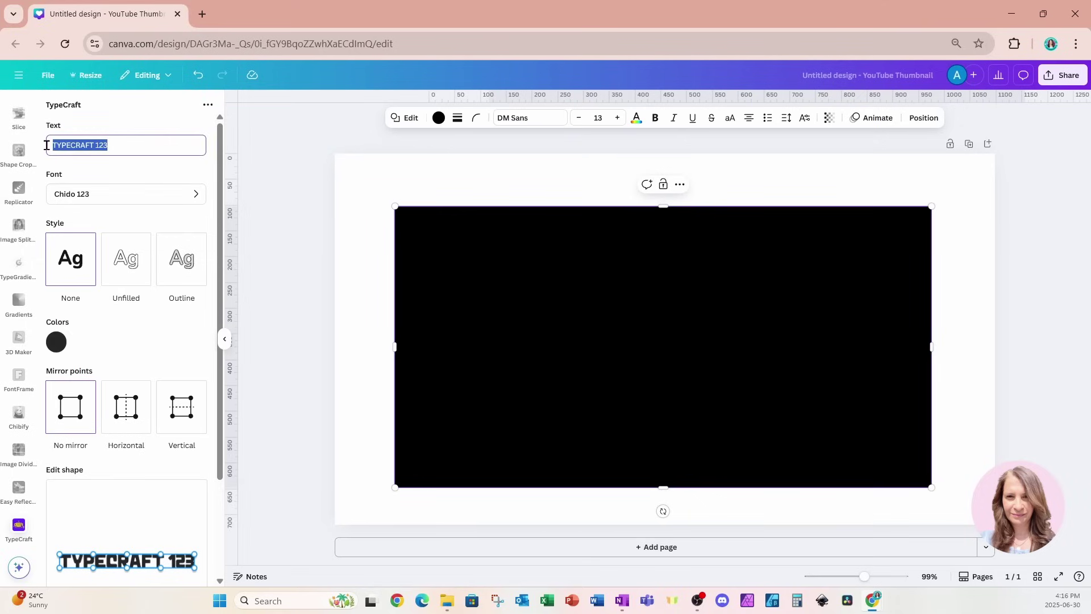
type("PARIS")
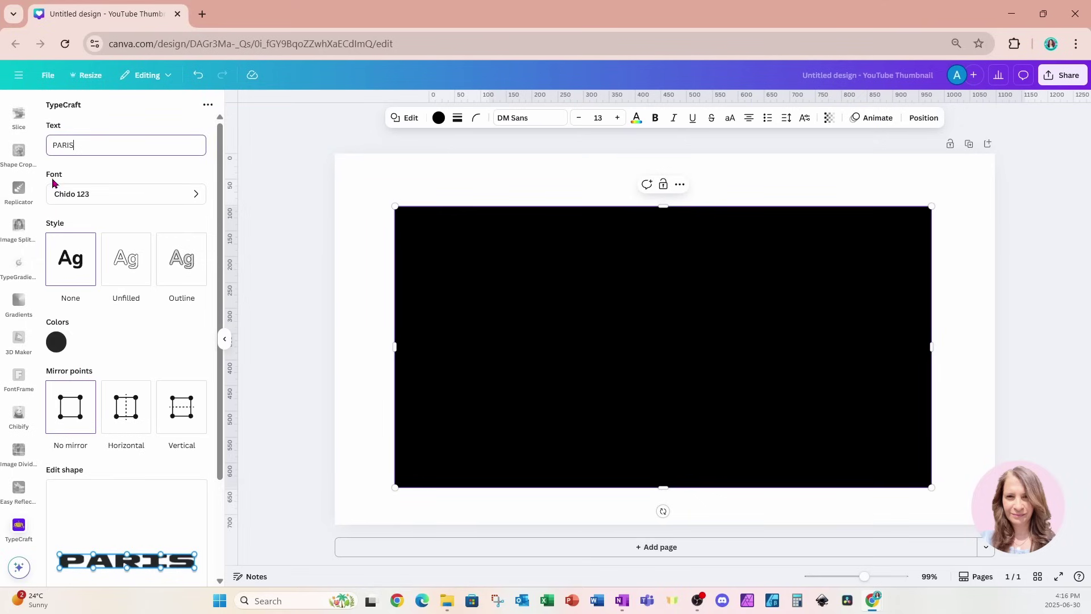
left_click(112, 200)
left_click(110, 152)
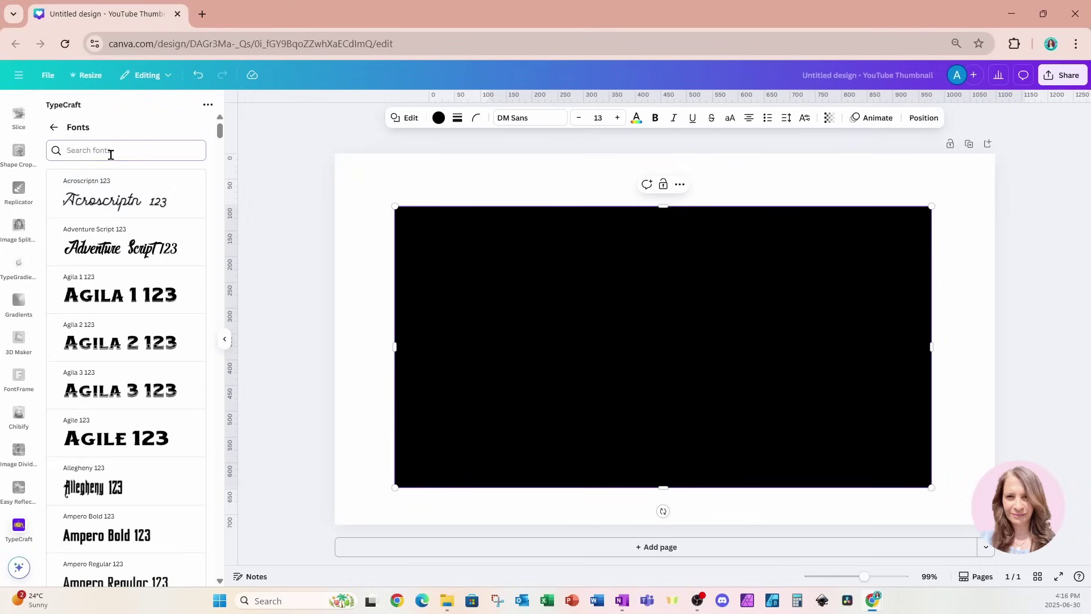
type("GASNTO")
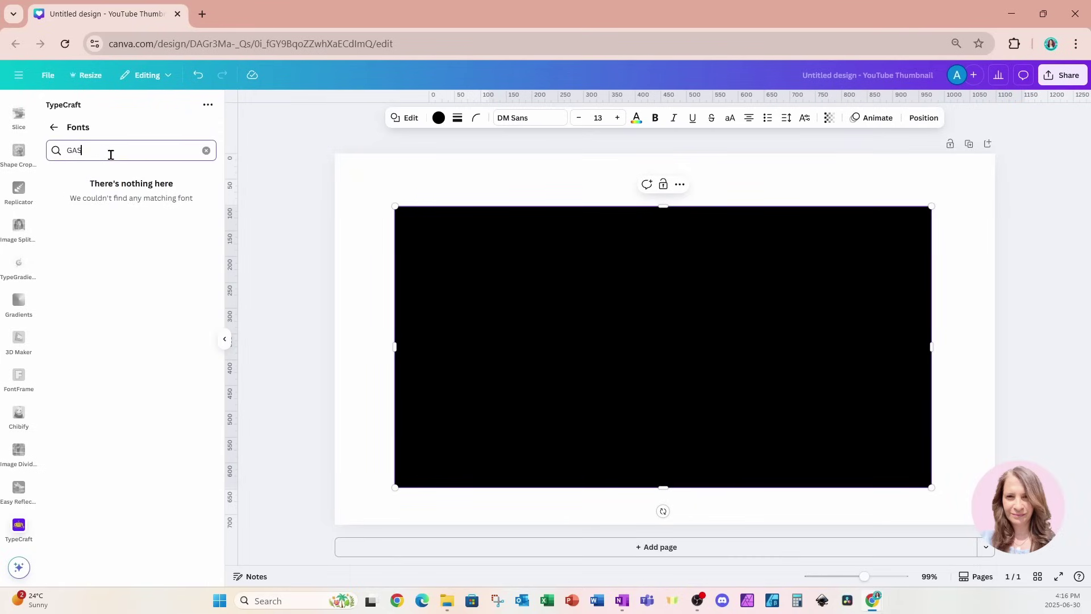
key("BackSpace")
type("NT")
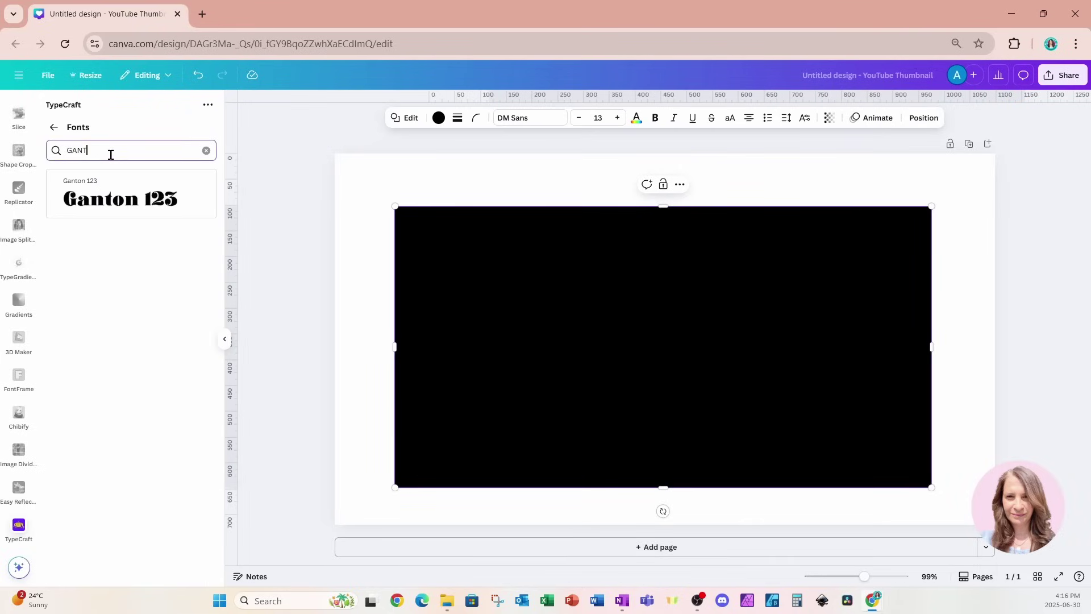
left_click(104, 199)
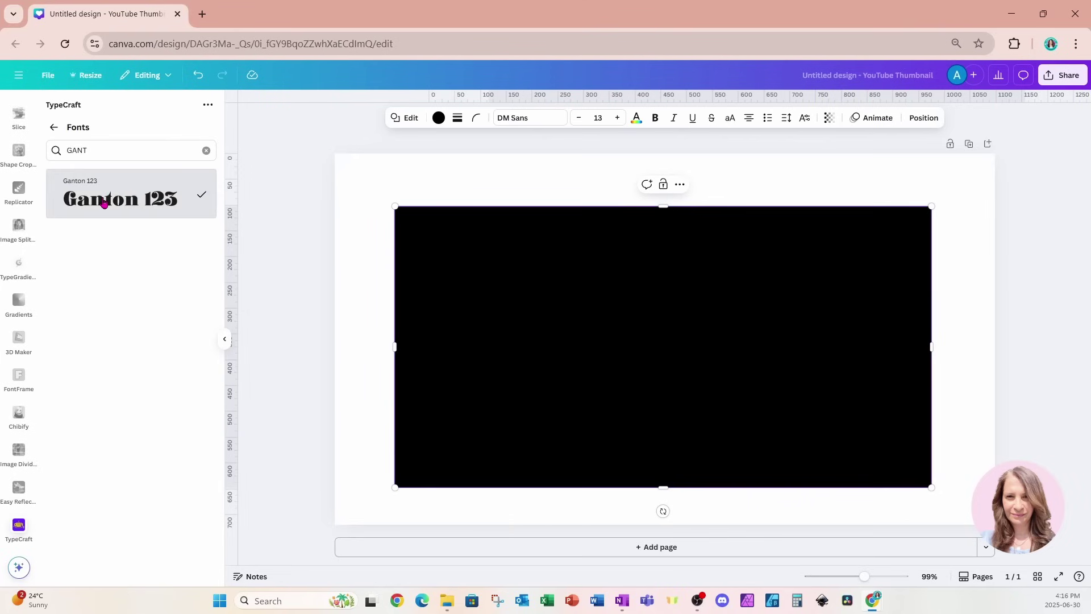
left_click(54, 126)
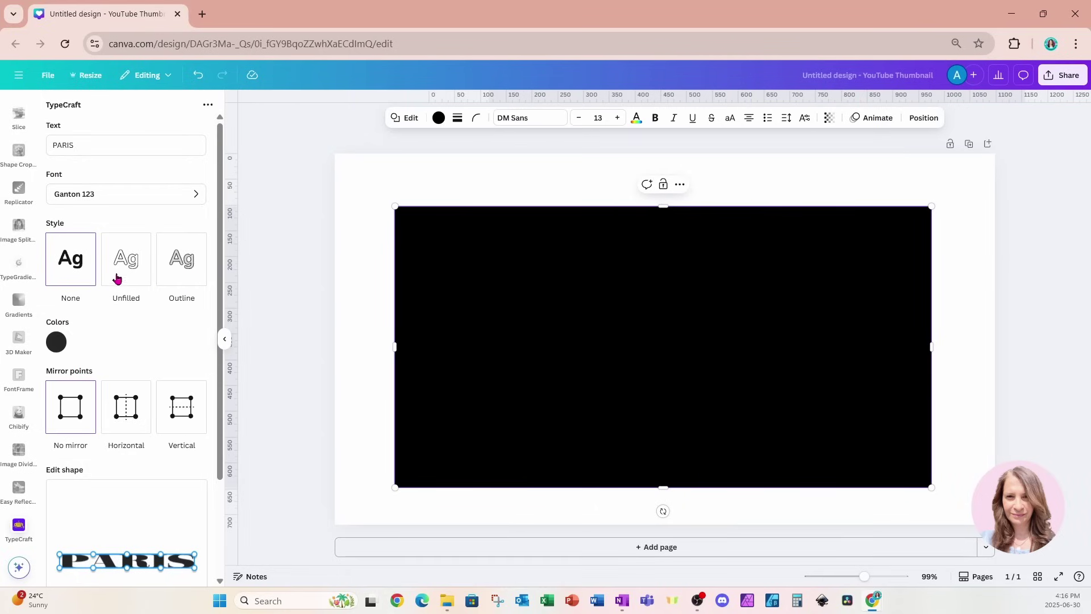
Set the PARIS lettering's colour to white, #FFFFFF.
left_click(59, 343)
left_click_drag(61, 413, 47, 361)
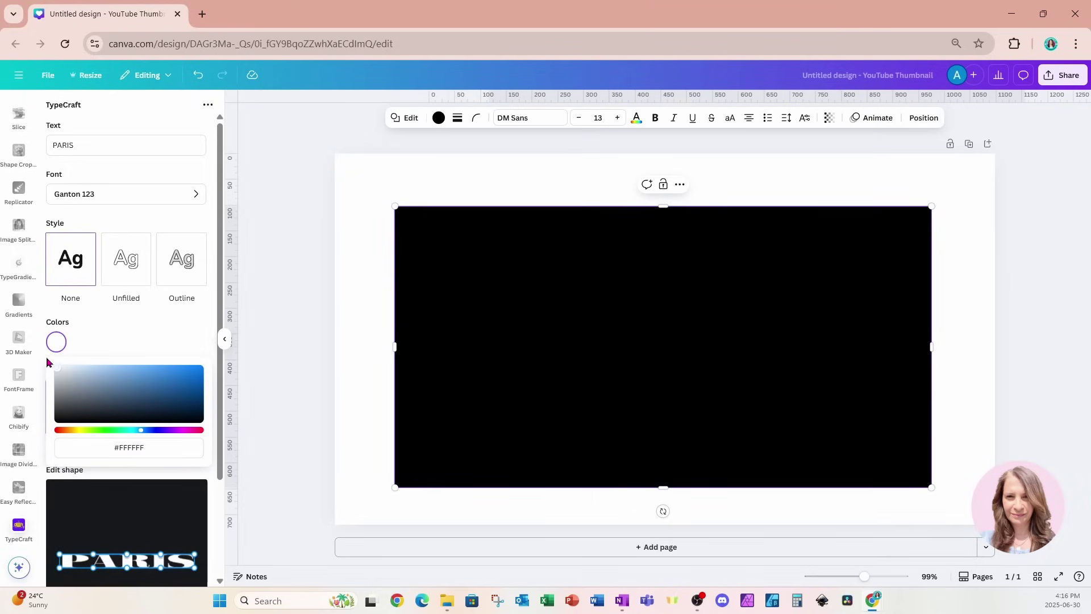
left_click(89, 343)
Reset the lettering's shape and pull its upper points up into a tall, straight-topped form, using horizontal point mirroring.
scroll(126, 405, "down", 2)
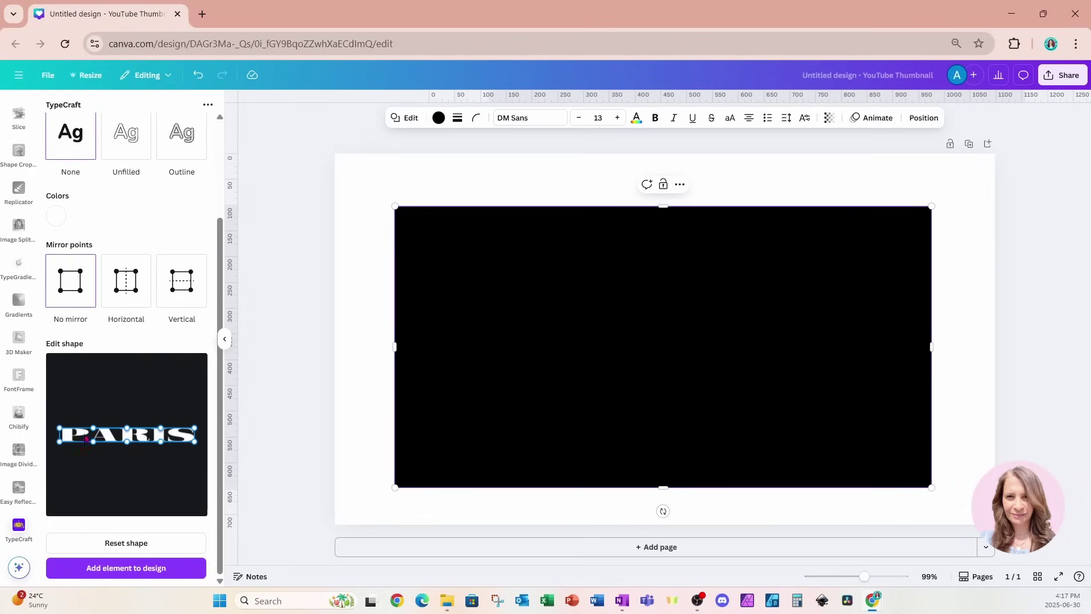
left_click(118, 543)
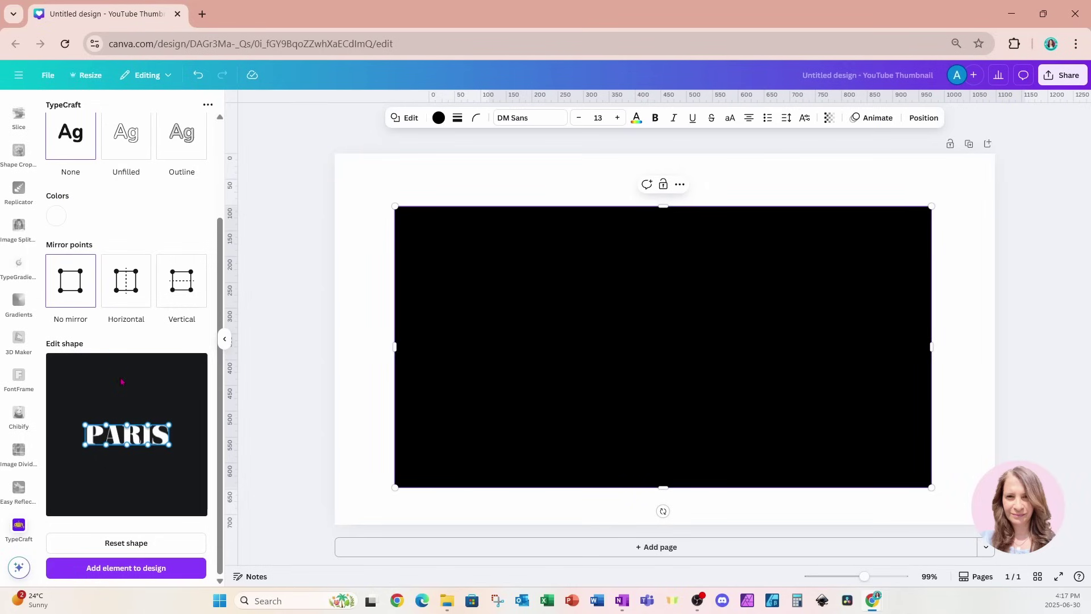
left_click_drag(128, 427, 128, 407)
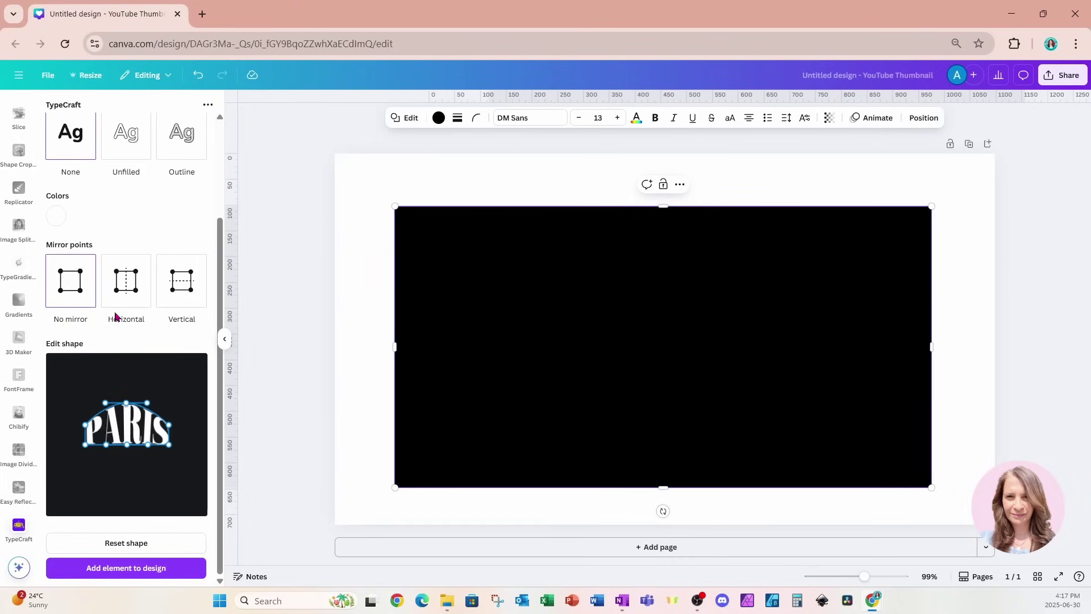
left_click(128, 287)
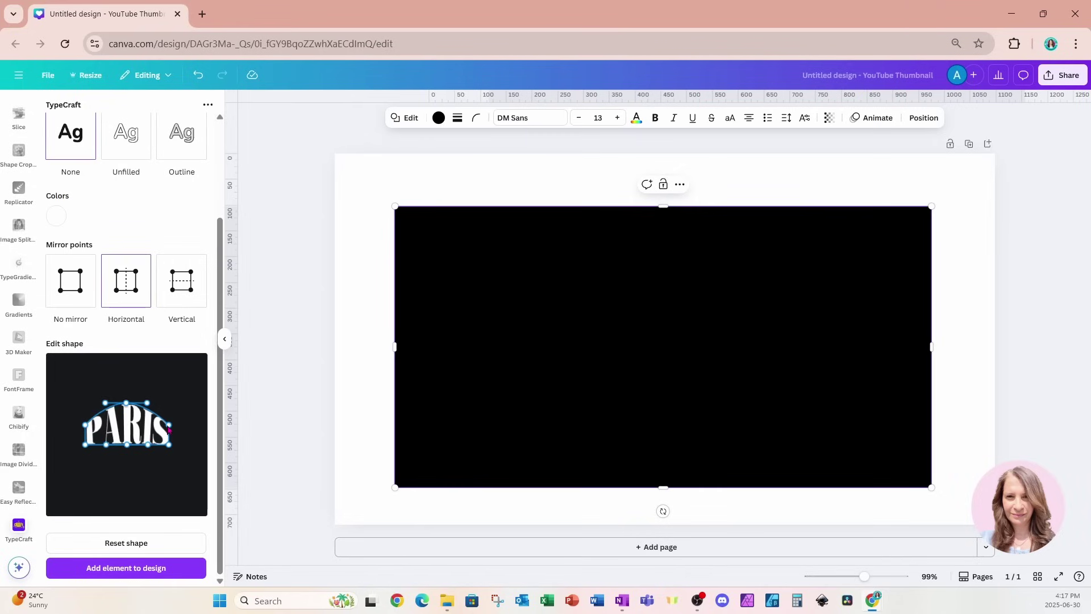
left_click_drag(86, 427, 88, 408)
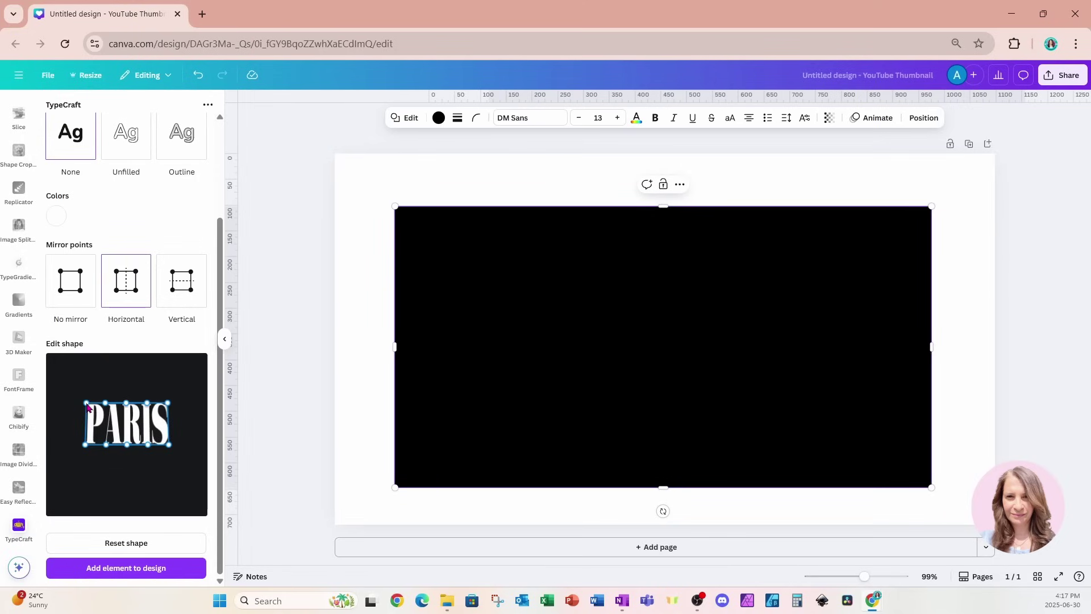
Add the PARIS lettering to the design, shrink it and place it in the upper right of the black rectangle.
left_click(82, 575)
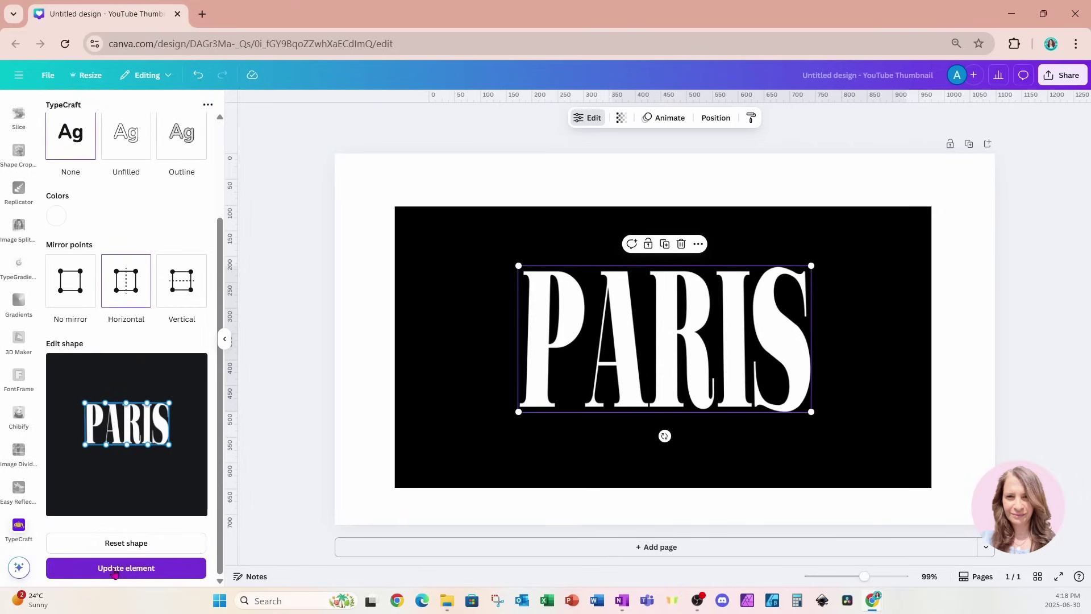
left_click(113, 569)
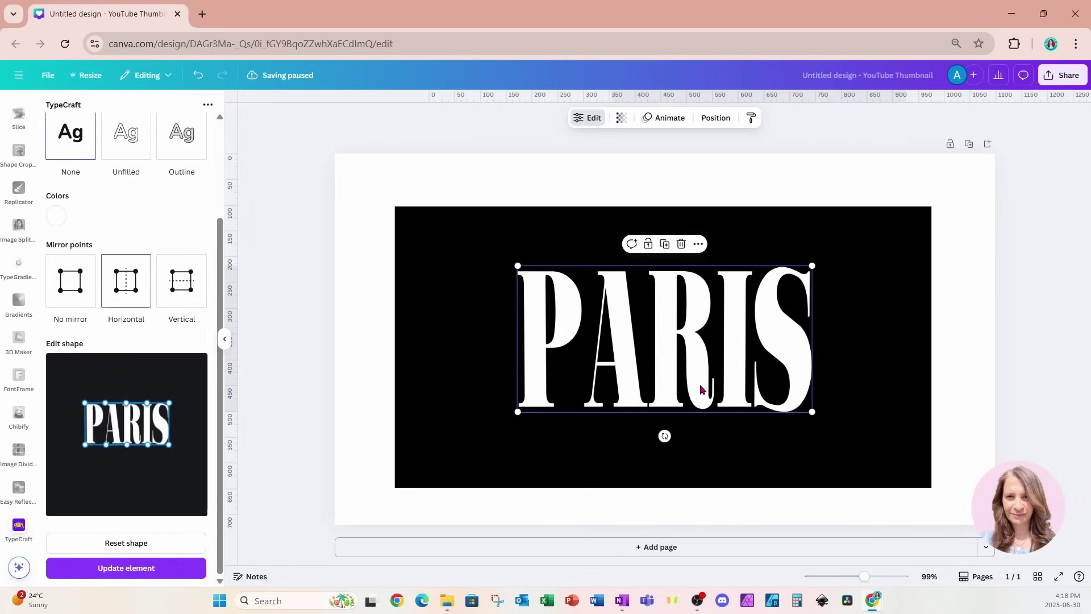
left_click_drag(694, 383, 806, 327)
left_click_drag(631, 360, 683, 333)
Duplicate the PARIS lettering directly below the original and change the copy's text to FRANCE.
left_click_drag(806, 287, 798, 385)
left_click(784, 204)
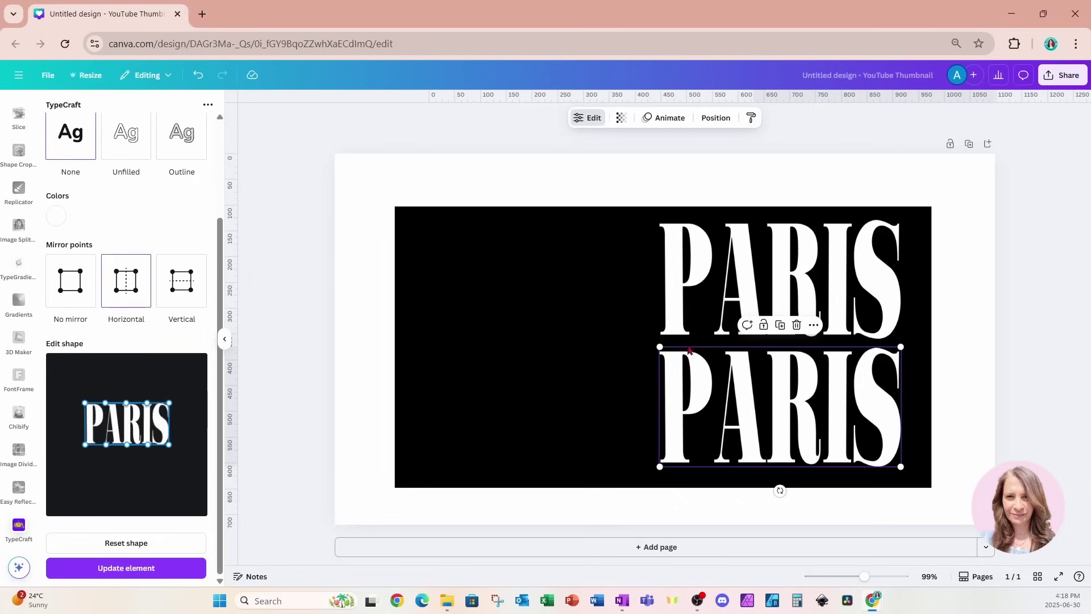
scroll(142, 384, "up", 2)
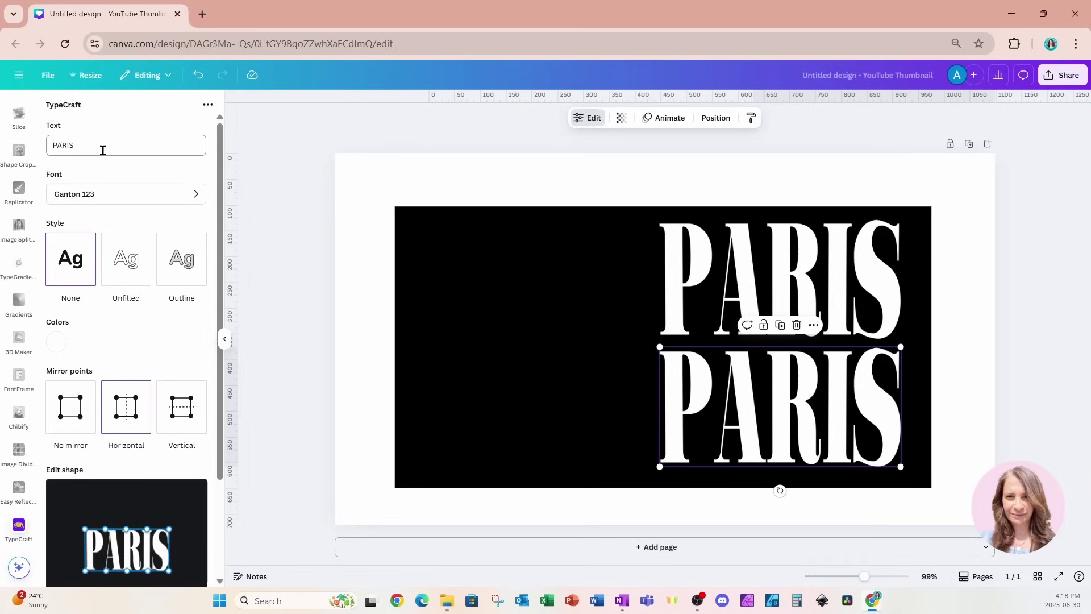
left_click_drag(100, 146, 35, 150)
type("FRANCE")
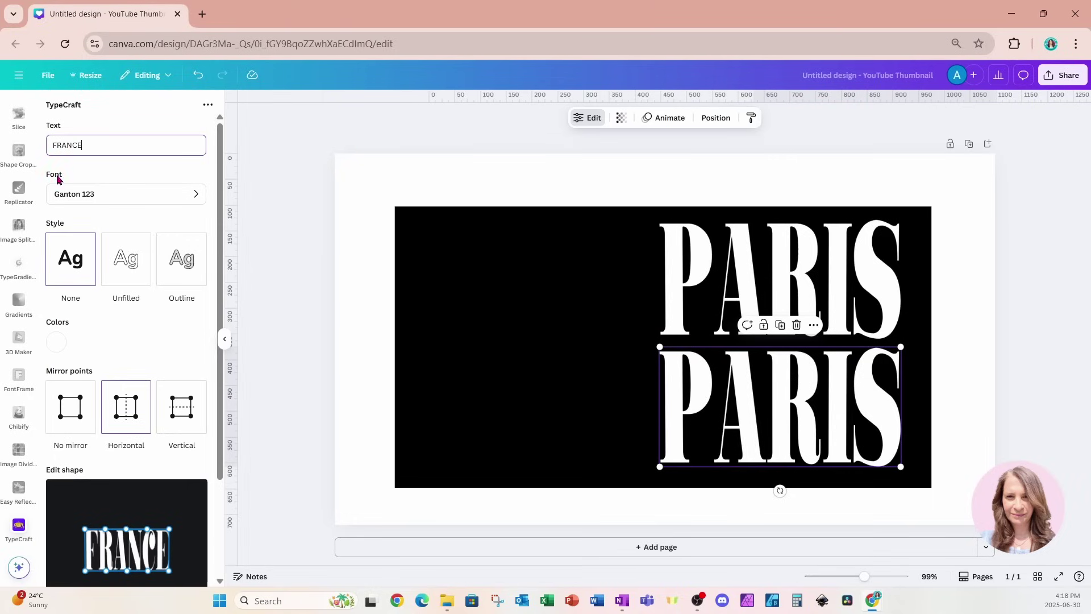
scroll(119, 398, "down", 3)
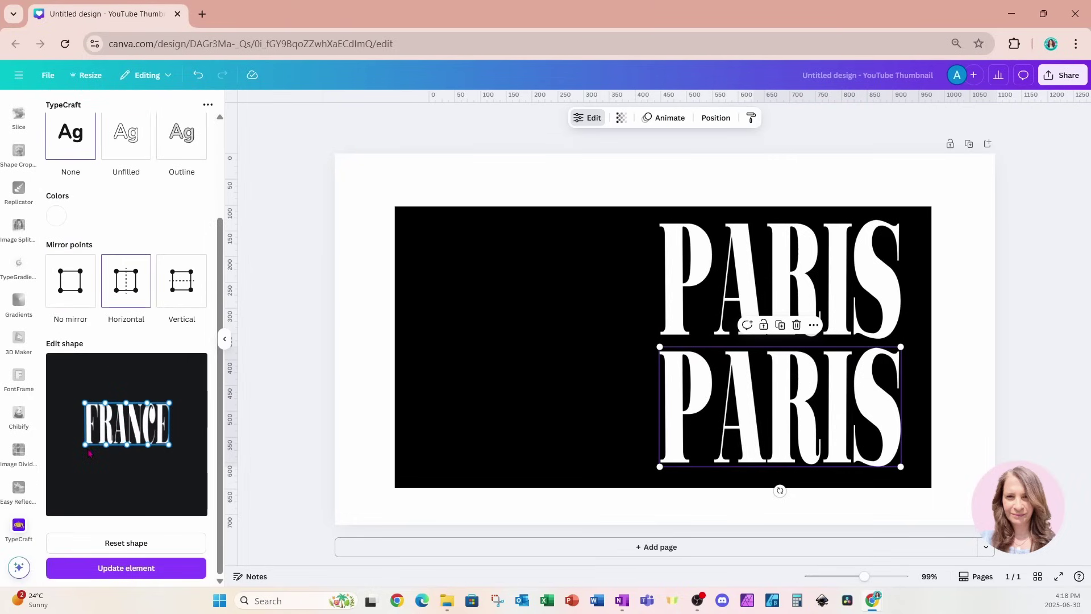
left_click(101, 572)
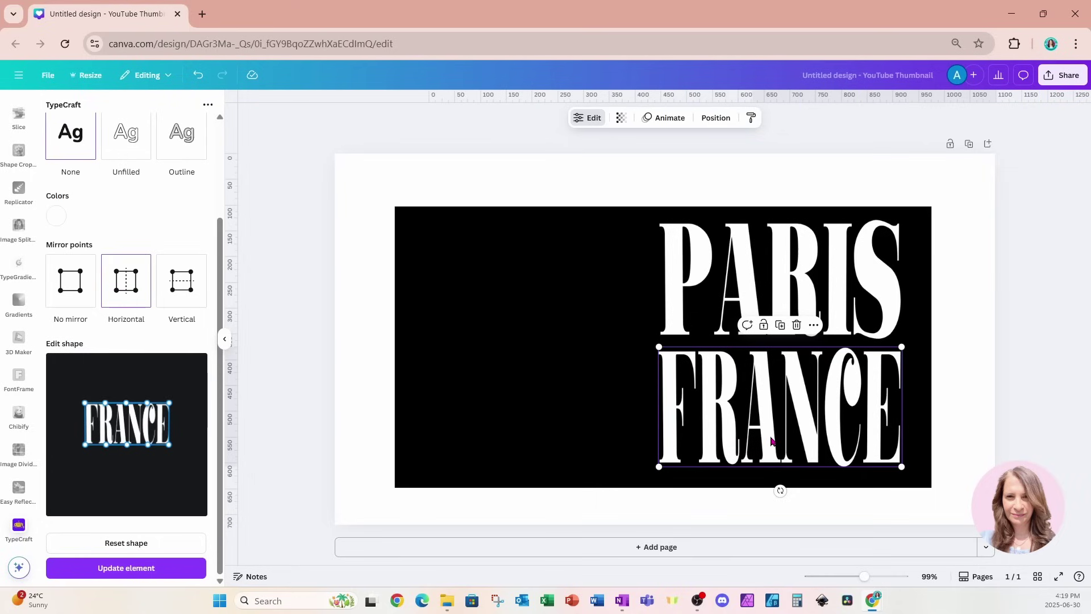
Reopen and close the TypeCraft settings of the FRANCE lettering.
scroll(17, 170, "down", 5)
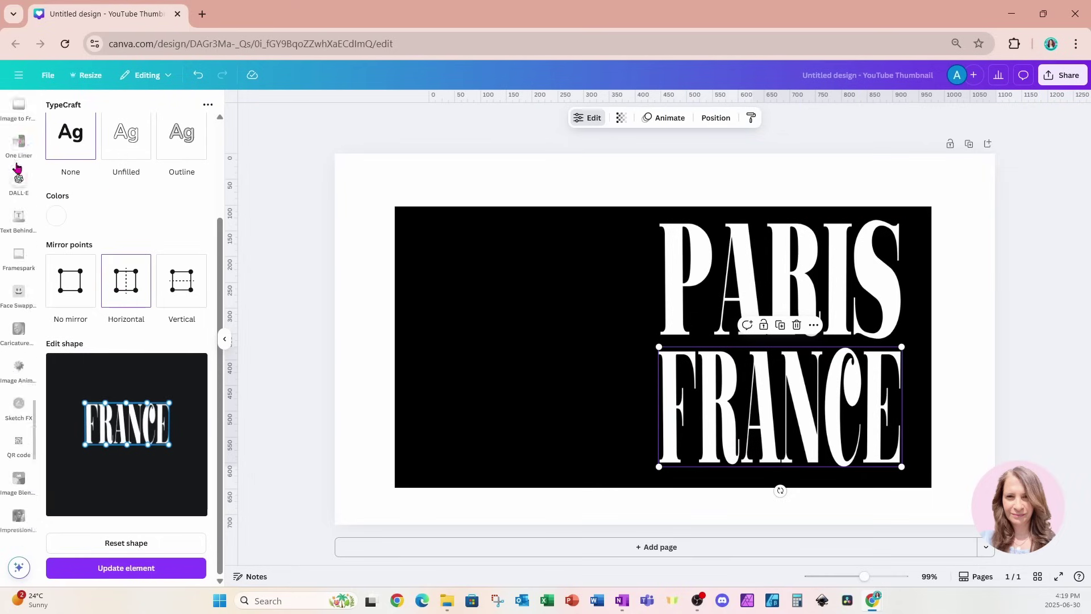
scroll(17, 171, "up", 6)
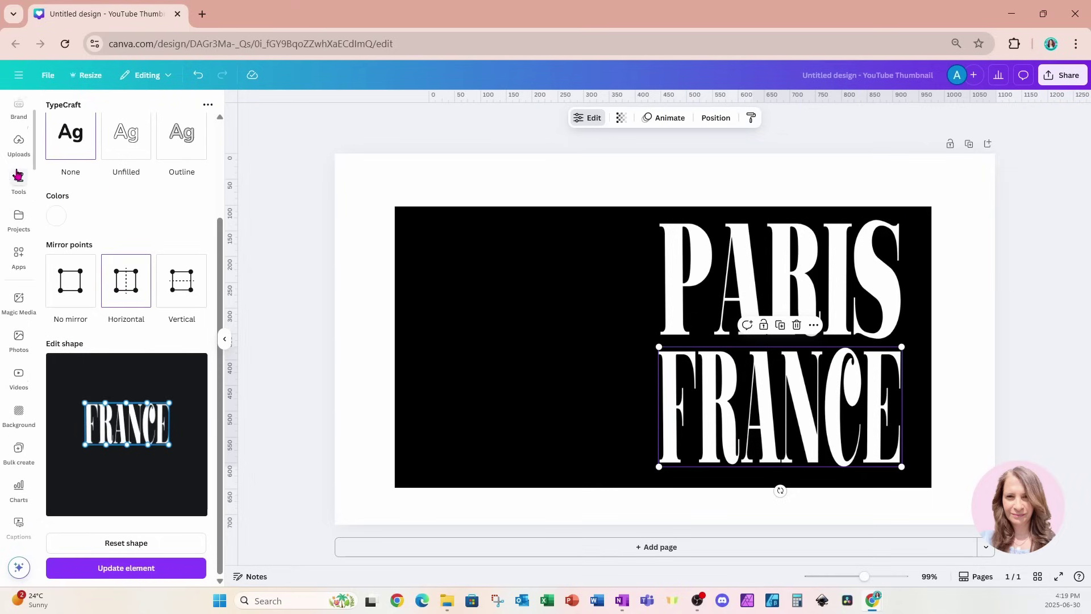
left_click(224, 341)
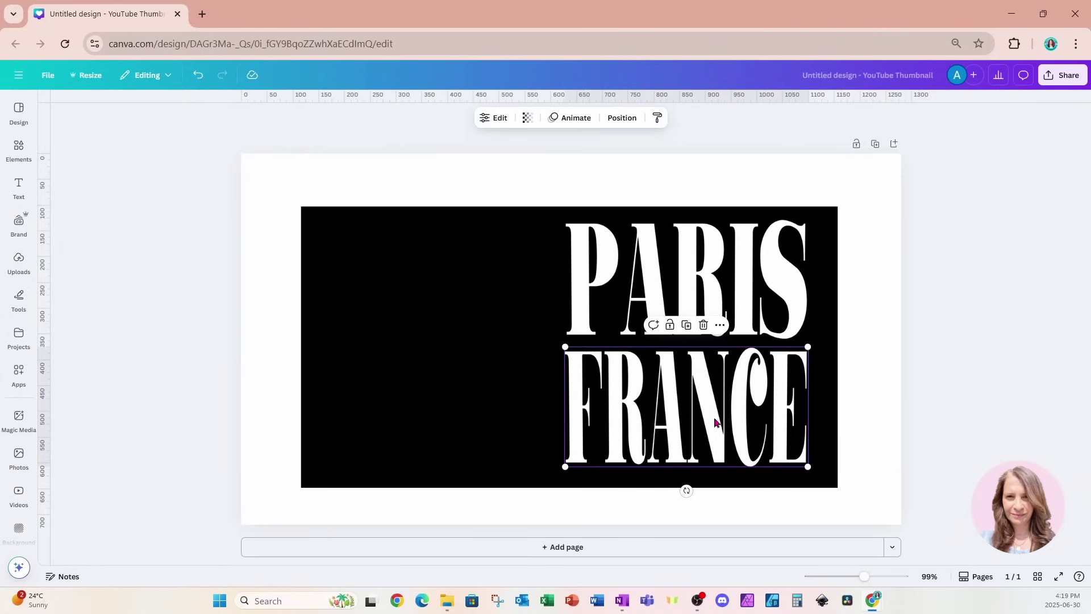
left_click(492, 121)
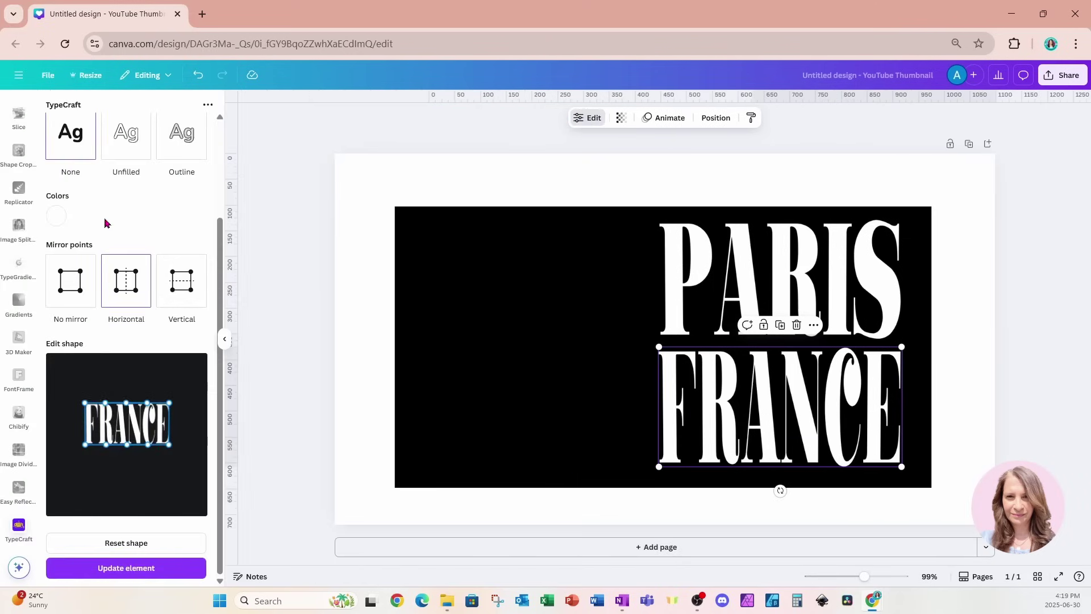
left_click(224, 339)
Add a second square shape on top of the black rectangle.
scroll(17, 163, "up", 10)
left_click(17, 166)
scroll(17, 165, "up", 5)
left_click(17, 166)
left_click(19, 149)
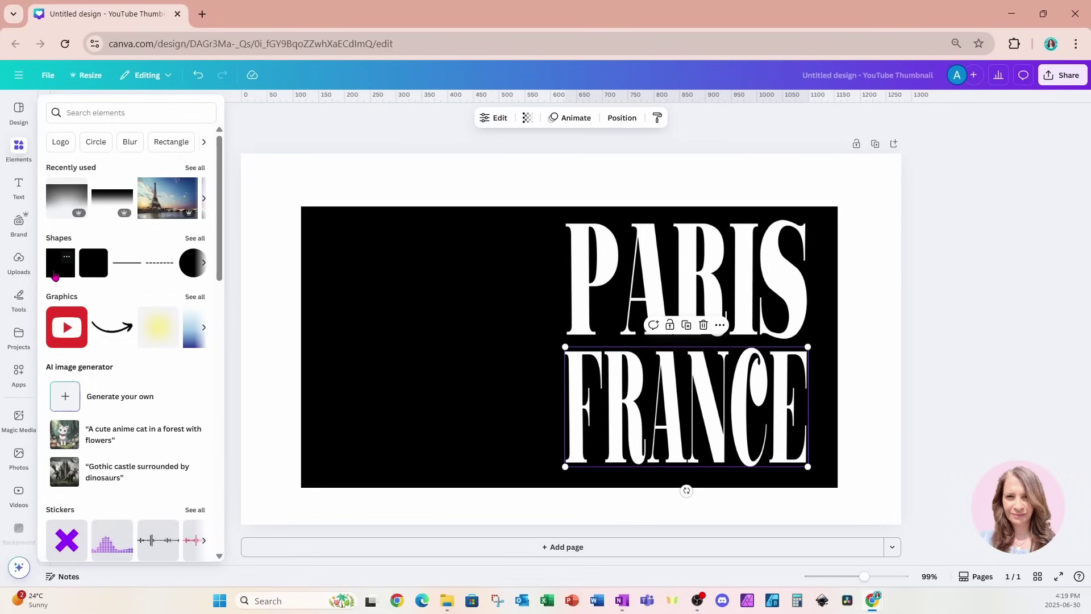
left_click(55, 275)
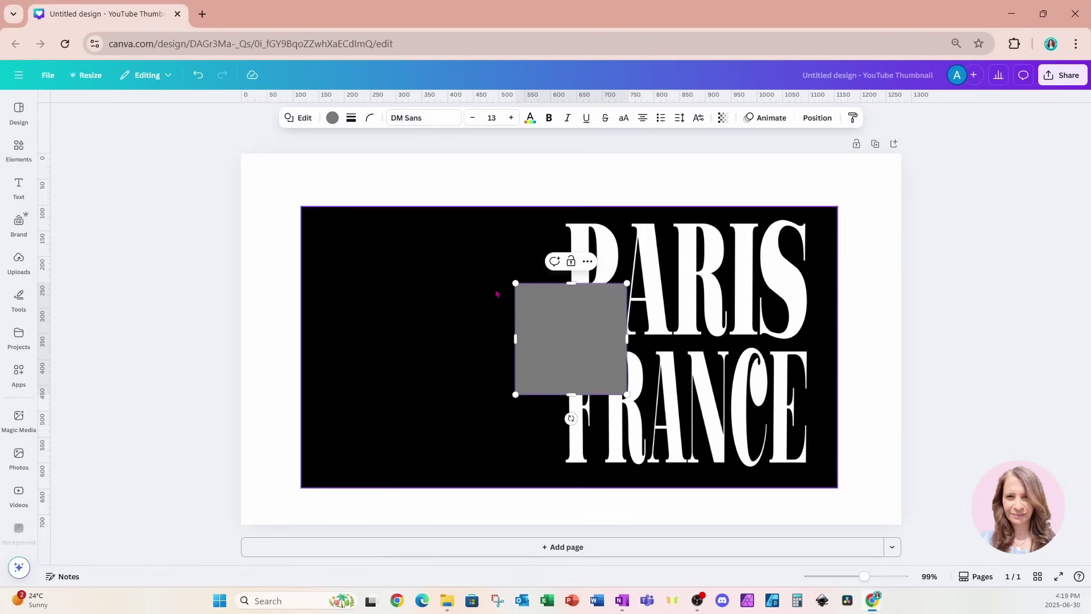
Move the grey square to the upper left of the black rectangle and widen it until it overlaps the P of PARIS.
left_click_drag(549, 319, 360, 259)
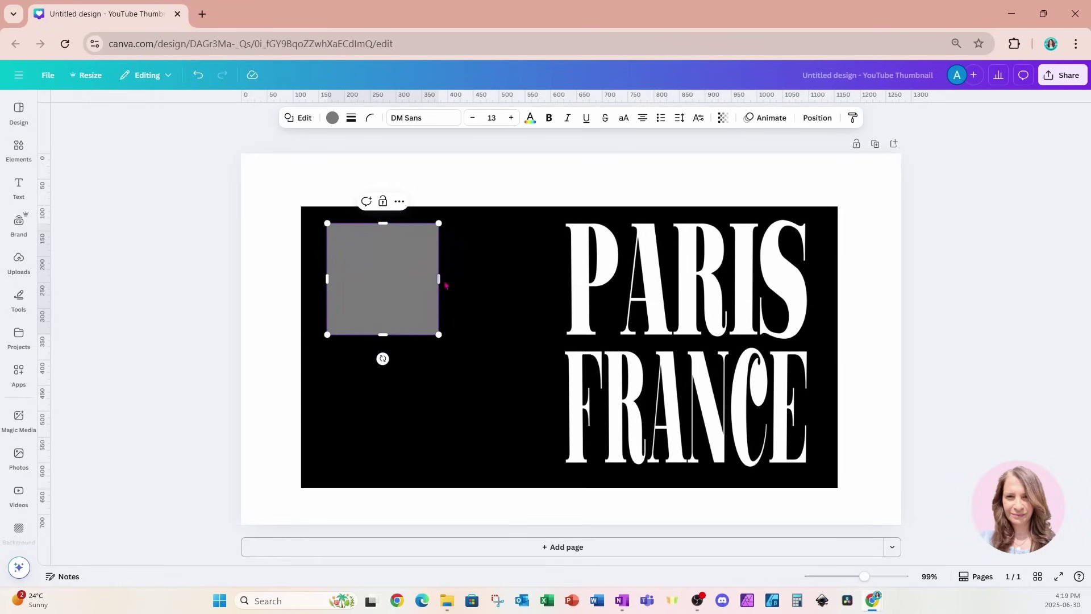
left_click_drag(438, 279, 574, 283)
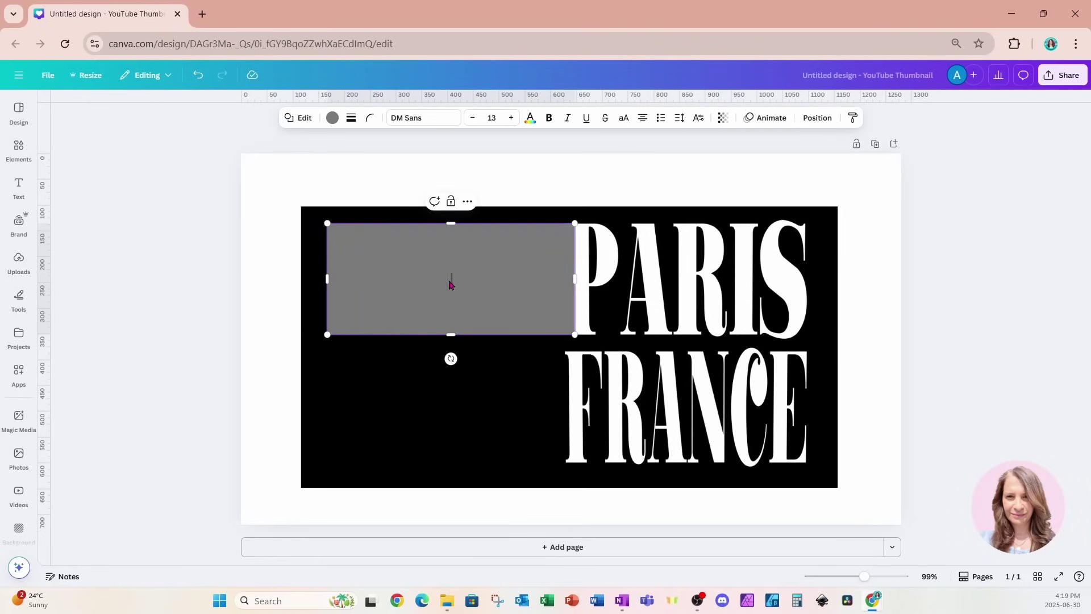
left_click(428, 376)
left_click(430, 324)
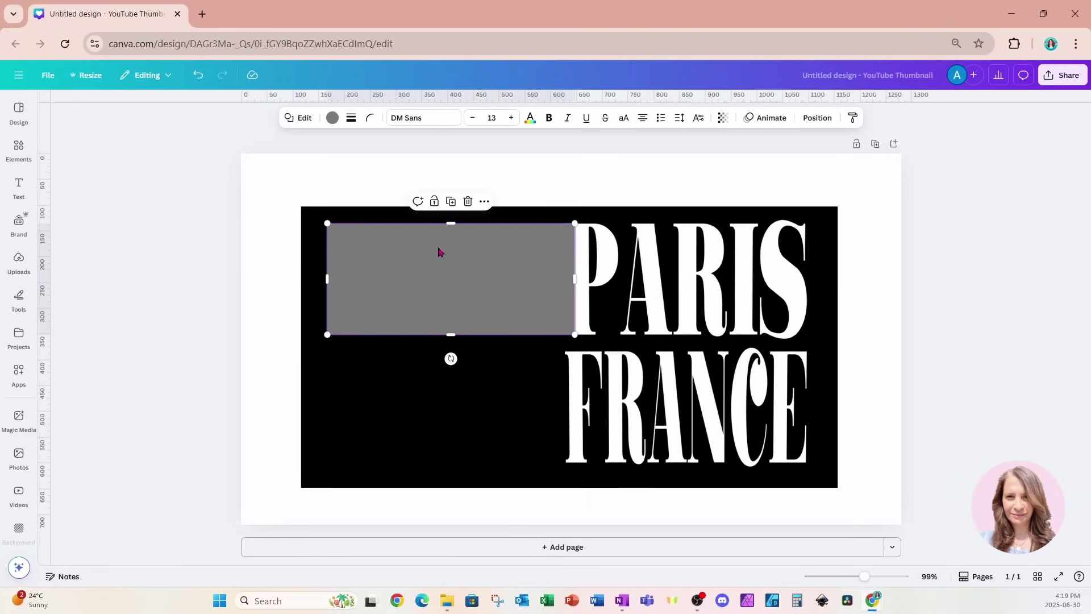
Color the widened shape white and place a duplicate directly below it, overlapping the F of FRANCE.
left_click(334, 119)
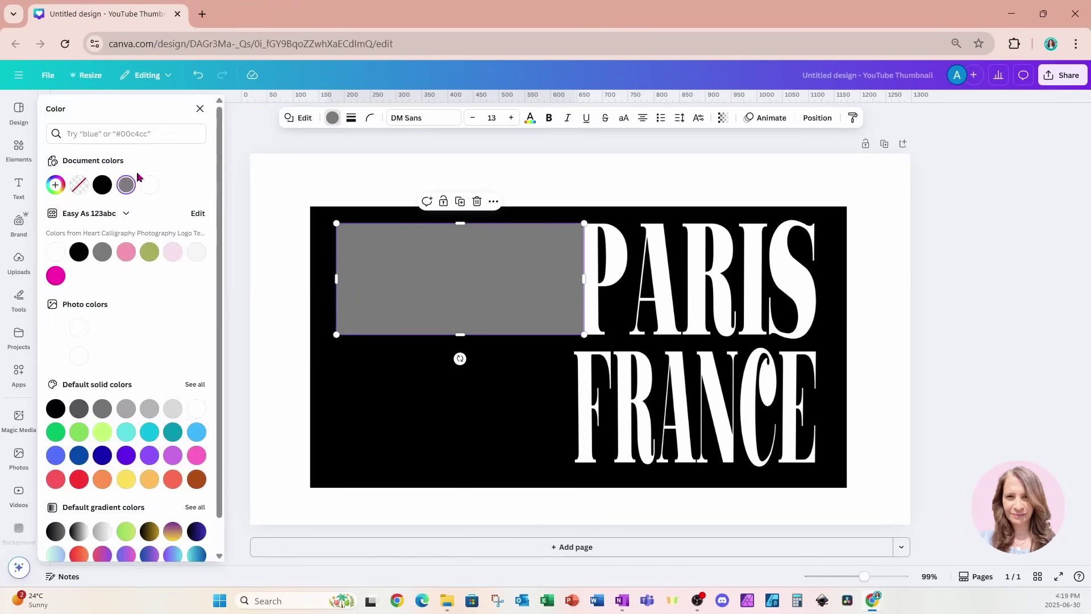
left_click(59, 256)
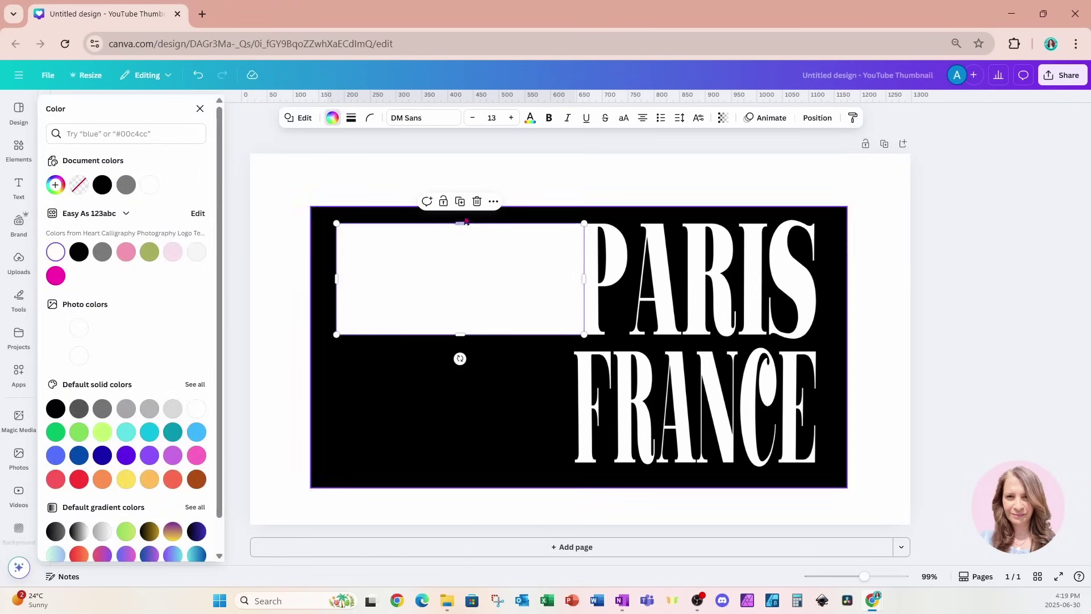
left_click(459, 201)
left_click_drag(470, 261, 463, 377)
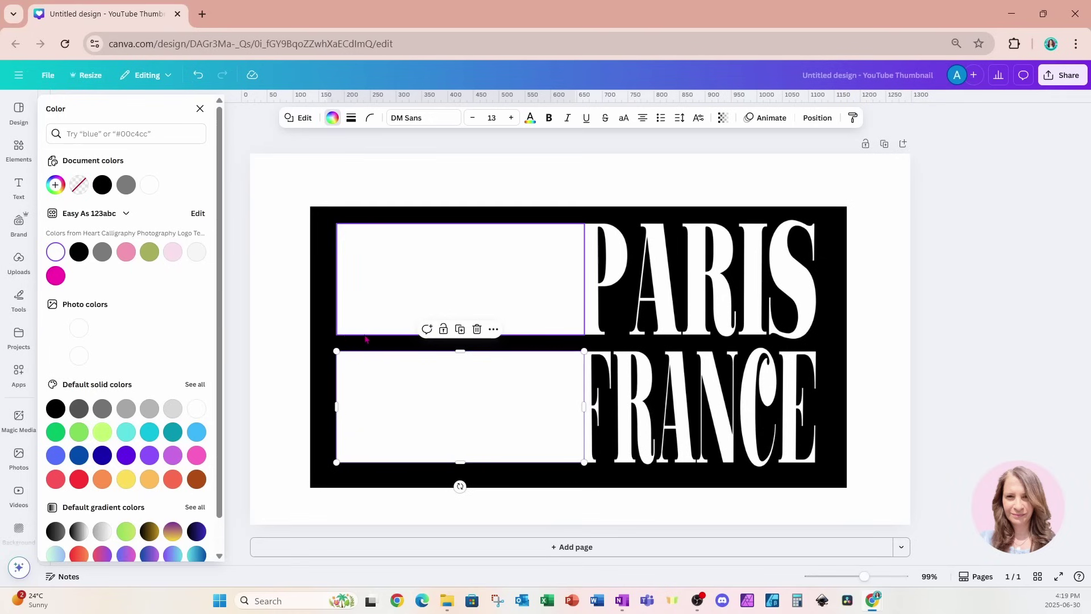
key("Tab")
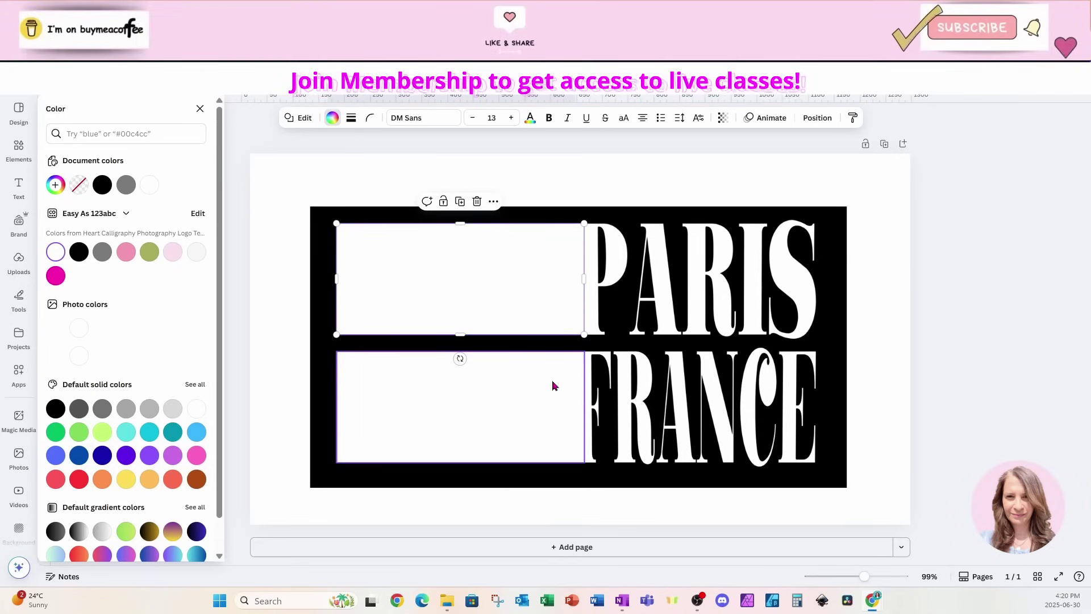
Download the design as a PNG at size 1 with the saved download settings.
left_click(865, 185)
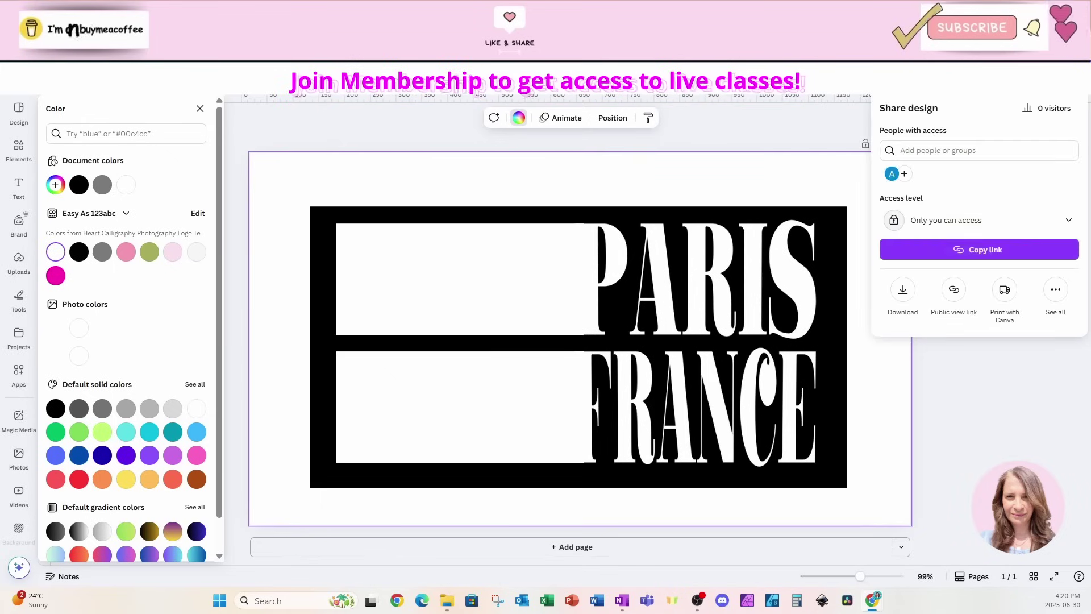
left_click(903, 290)
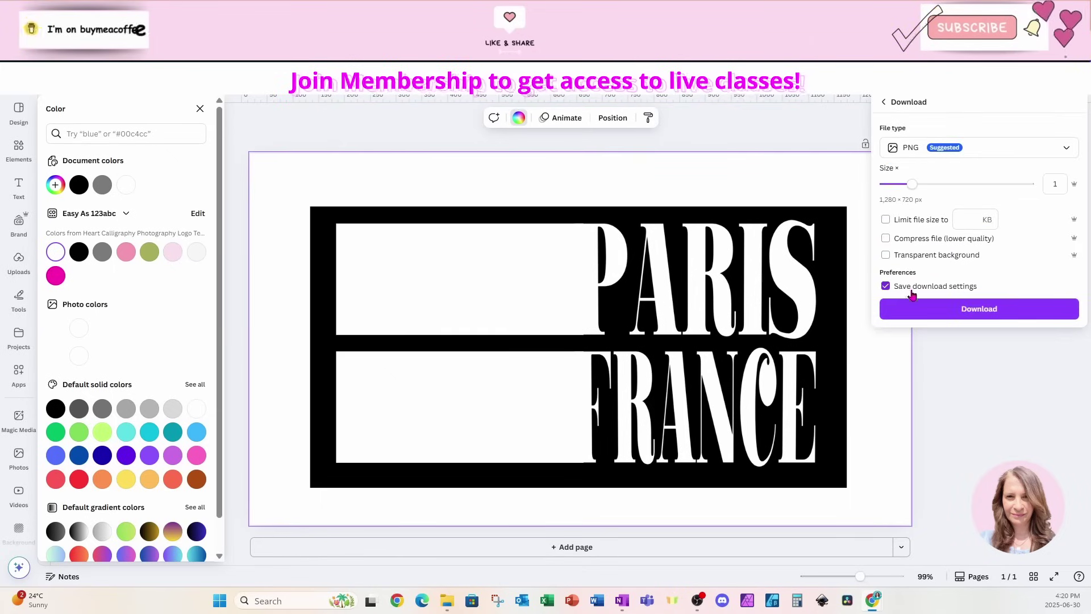
left_click(908, 308)
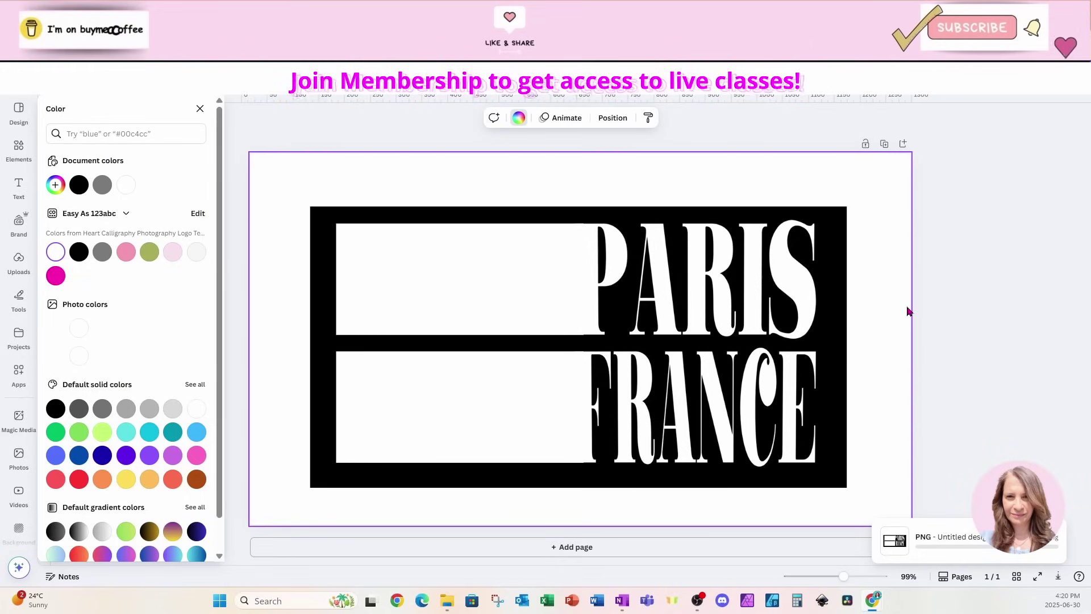
Add a second page, place the downloaded Untitled design (5).png on it and enlarge the image to nearly fill the page.
left_click(645, 556)
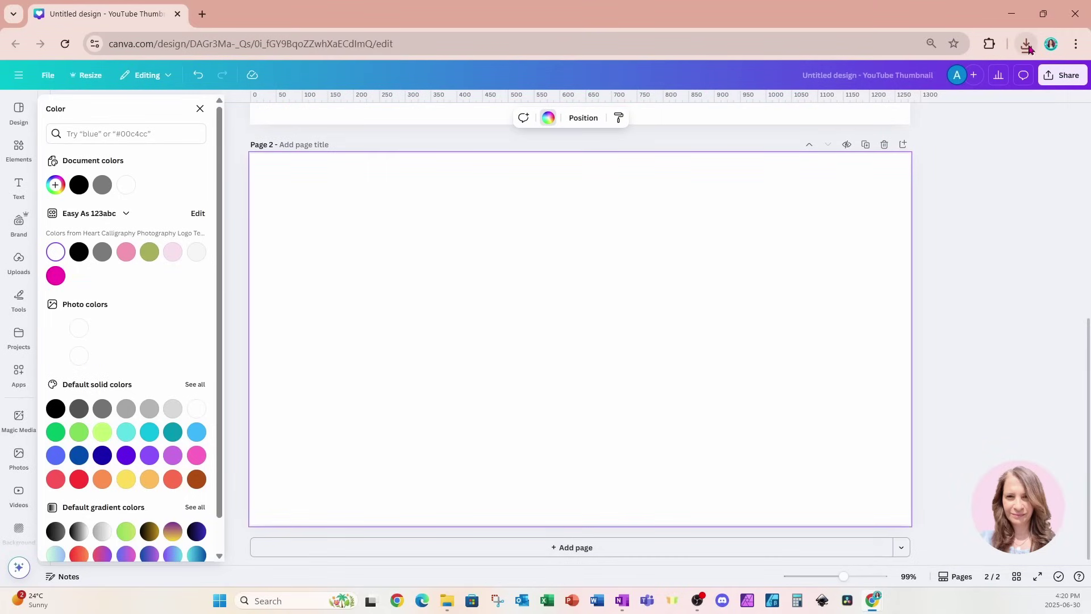
left_click_drag(900, 102, 556, 375)
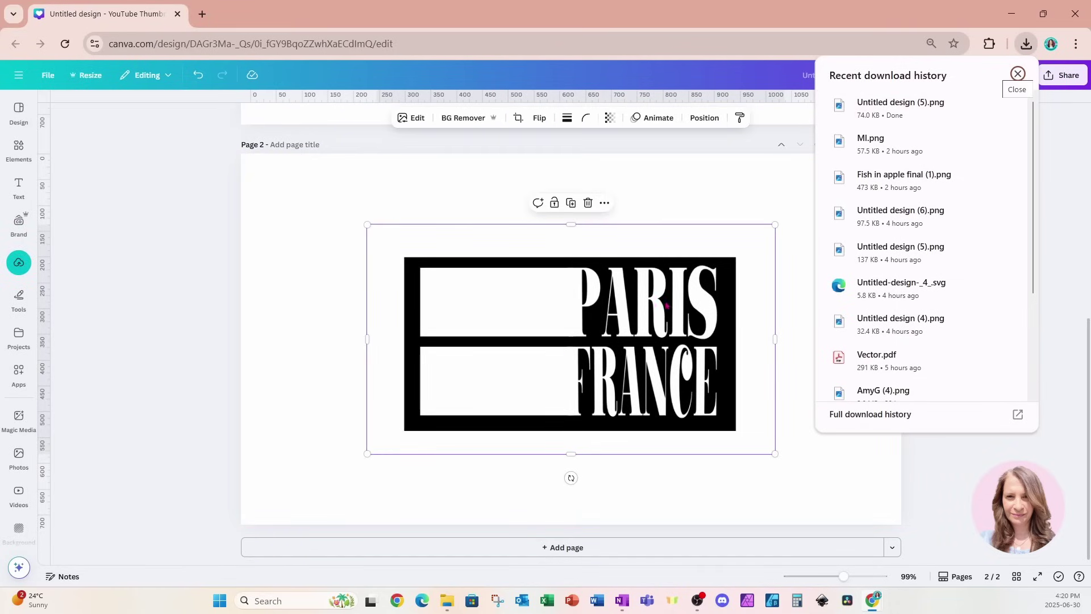
left_click(767, 236)
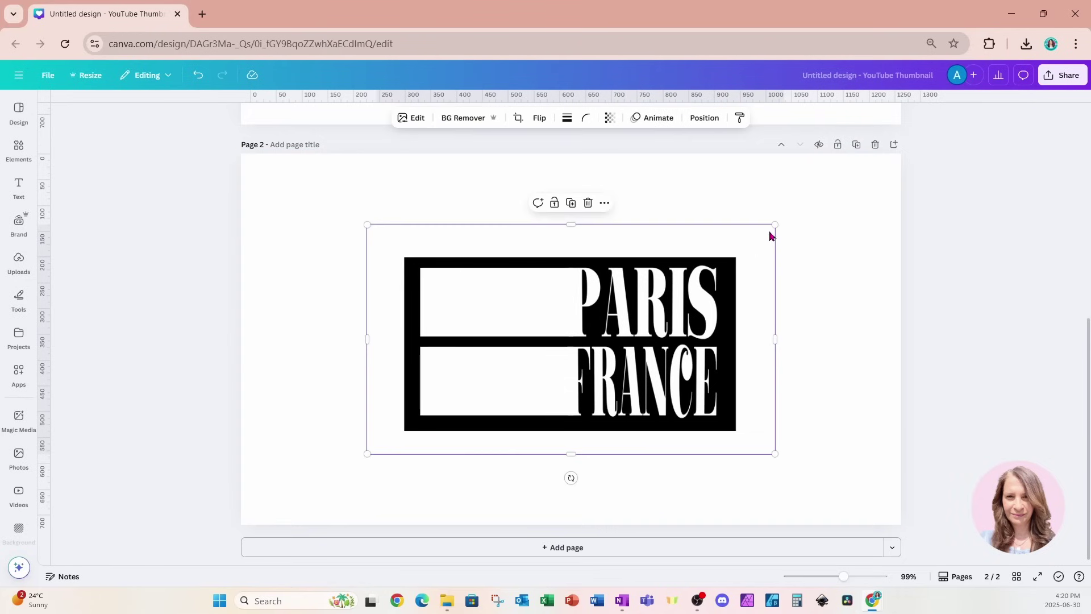
left_click_drag(778, 225, 904, 188)
left_click_drag(367, 455, 233, 523)
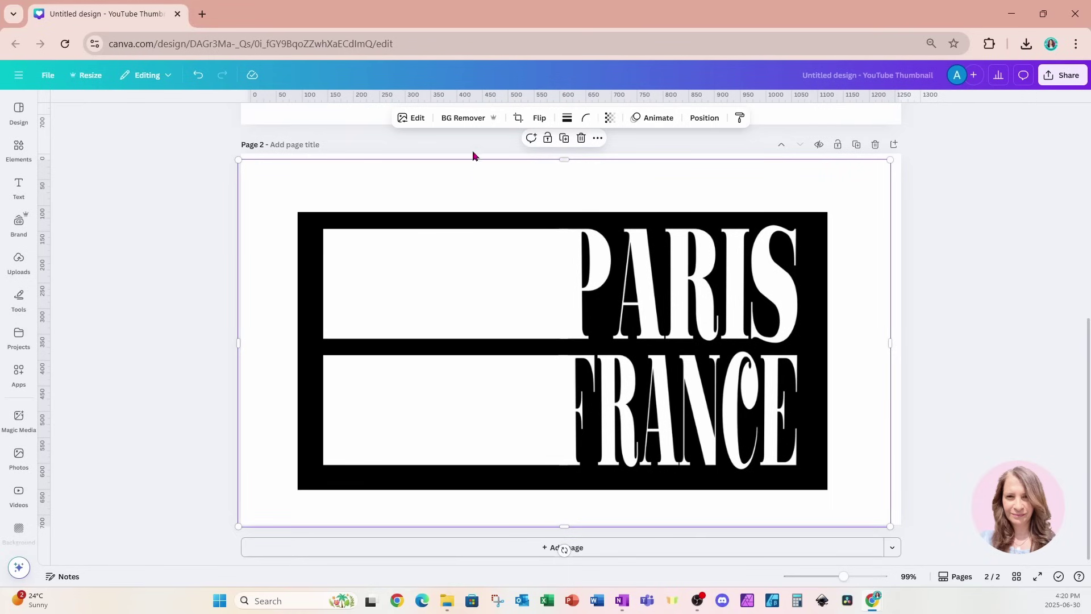
Remove the white background of the PARIS FRANCE image on page 2 and close the Background Remover settings.
left_click(464, 118)
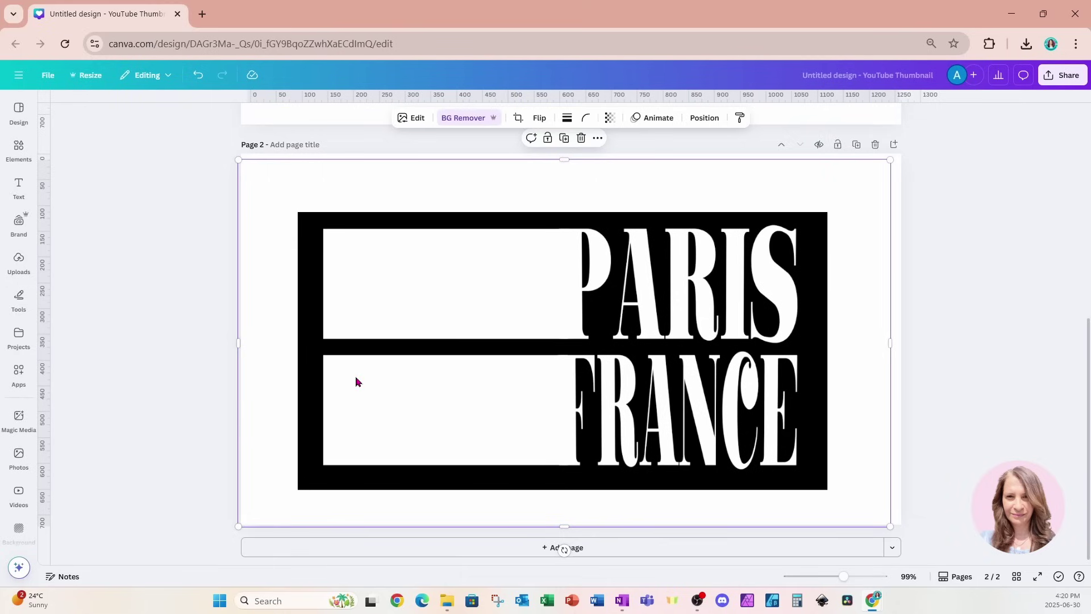
left_click(446, 124)
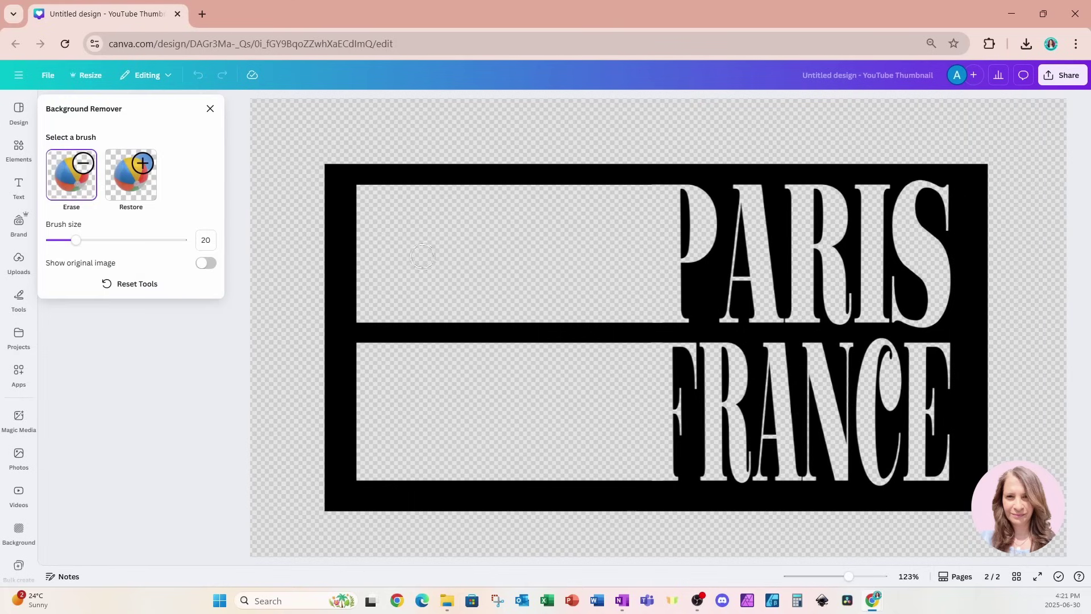
left_click(210, 109)
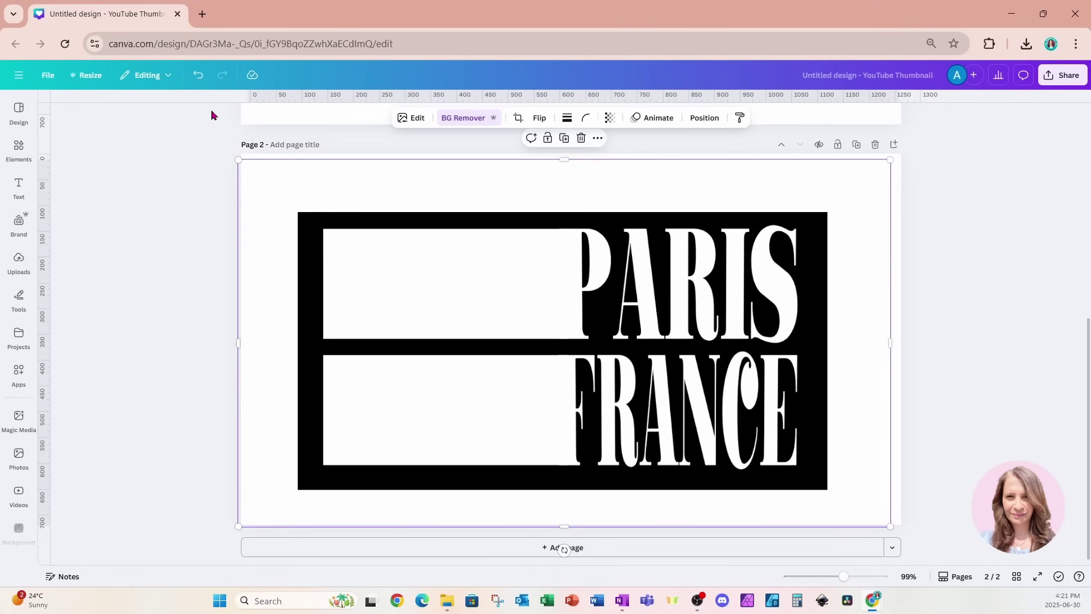
Add the recently used Eiffel Tower photo to page 2 and resize it to cover both white openings and the lettering.
left_click(18, 149)
left_click(153, 192)
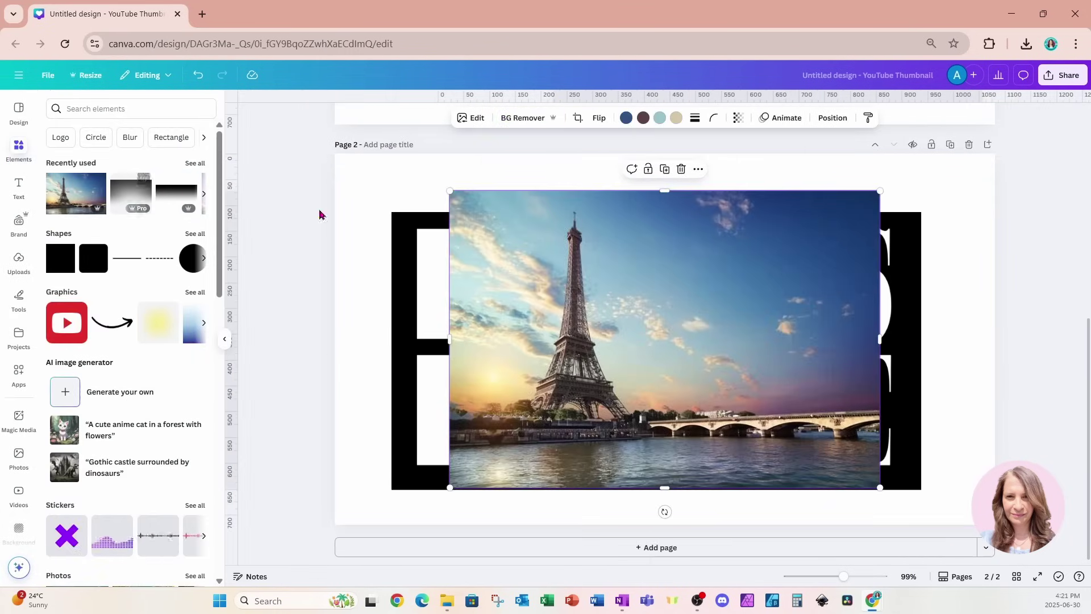
left_click_drag(738, 328, 692, 325)
left_click_drag(840, 338, 920, 338)
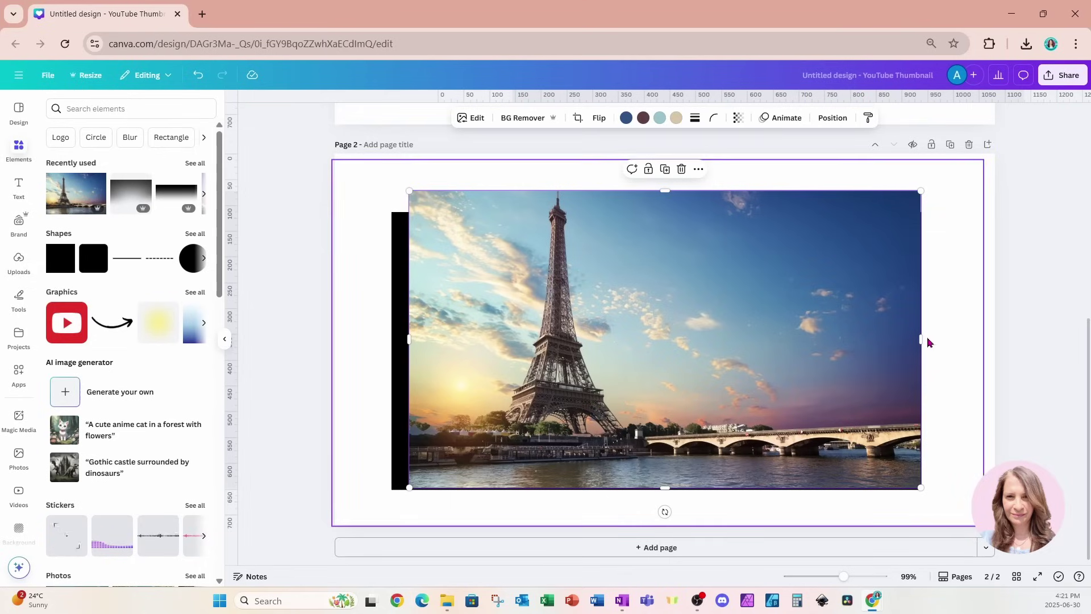
left_click_drag(921, 339, 913, 339)
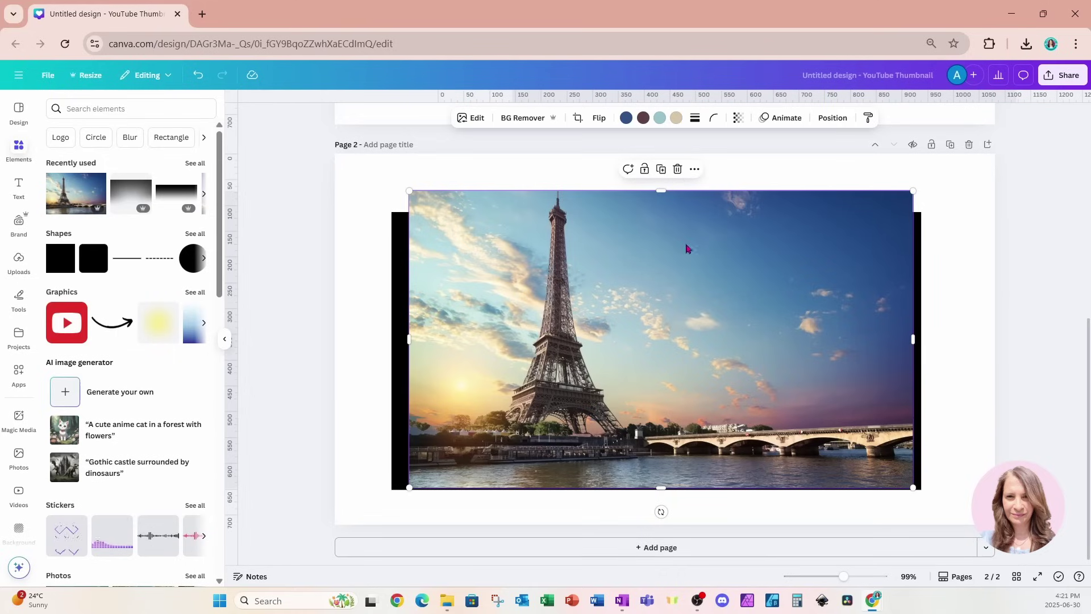
Duplicate the Eiffel Tower photo and align the copy exactly over the original.
left_click(663, 173)
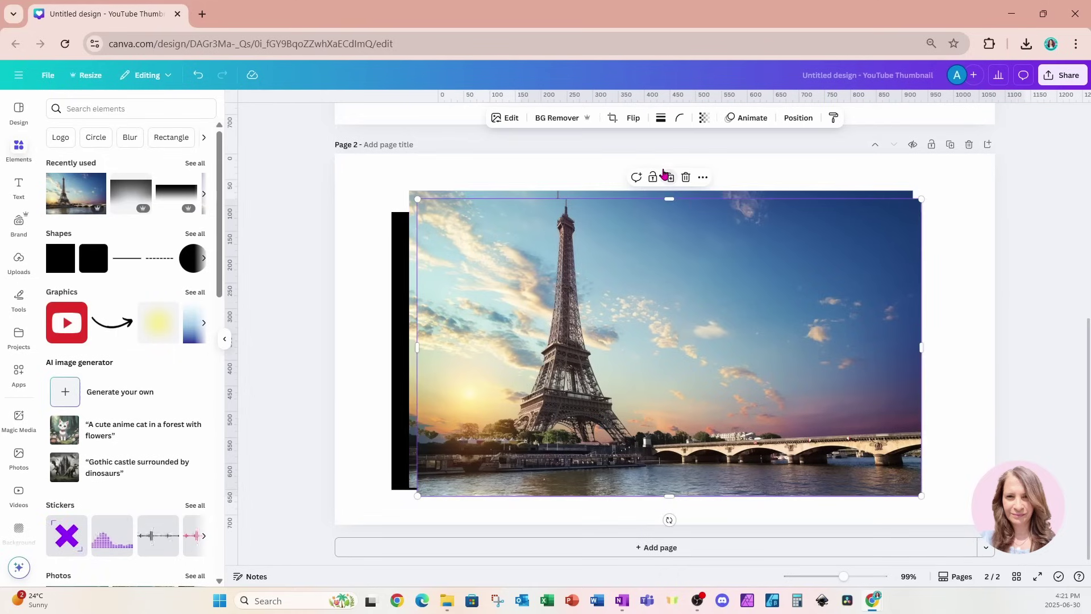
left_click_drag(747, 319, 738, 309)
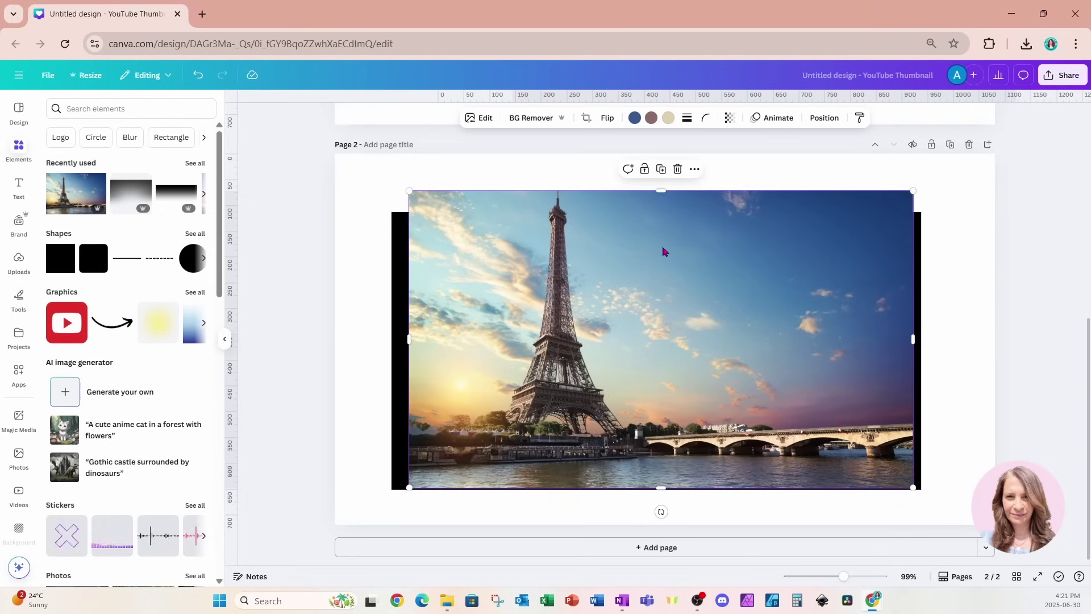
Separate the whole Eiffel Tower from the top photo copy with Magic Grab and delete that copy's remaining background.
left_click(484, 120)
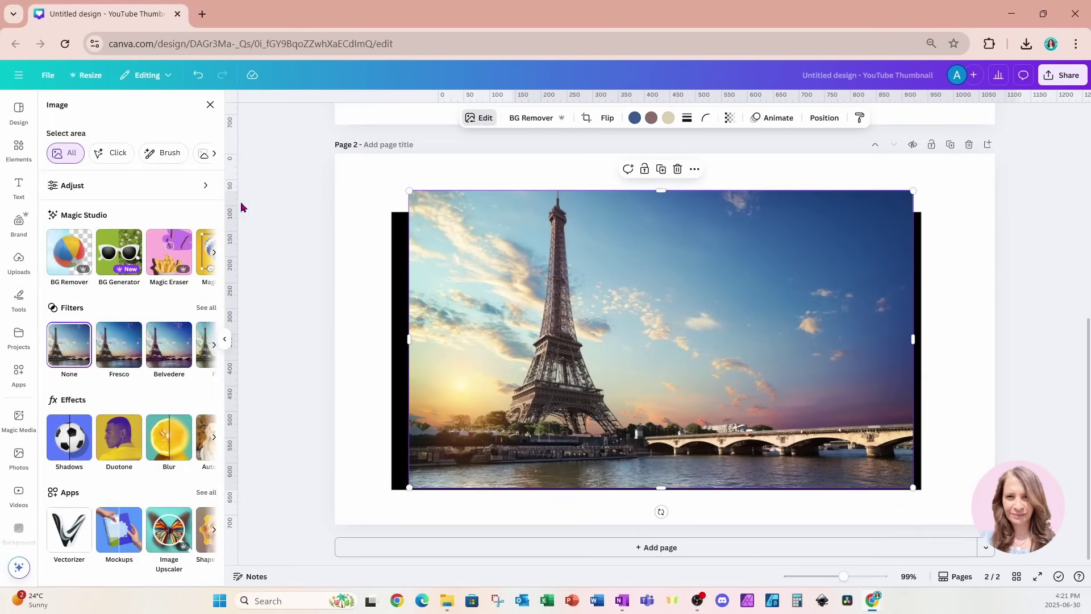
left_click(213, 253)
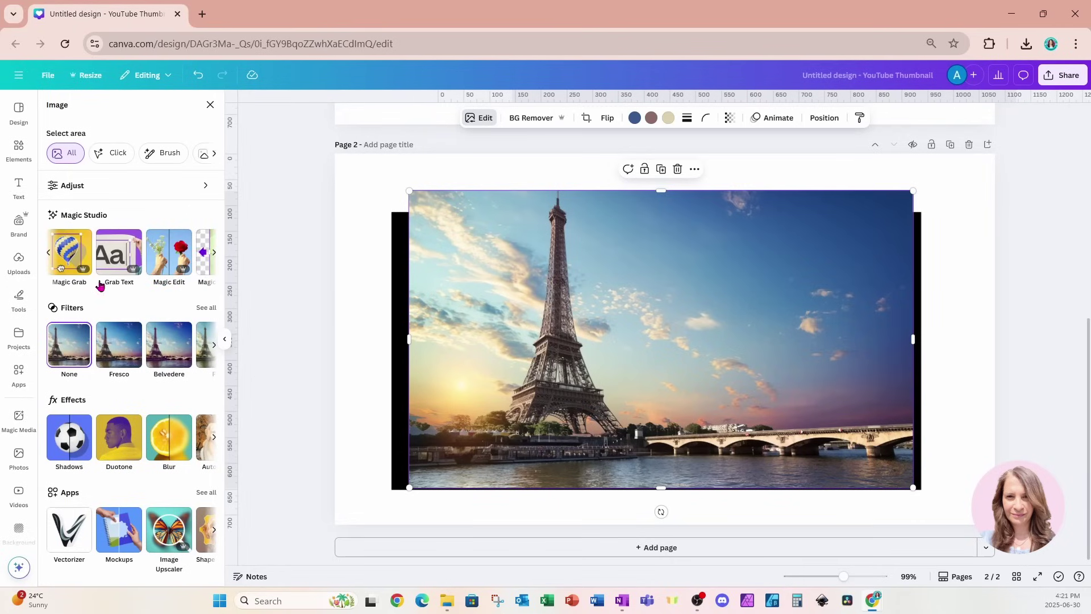
left_click(73, 267)
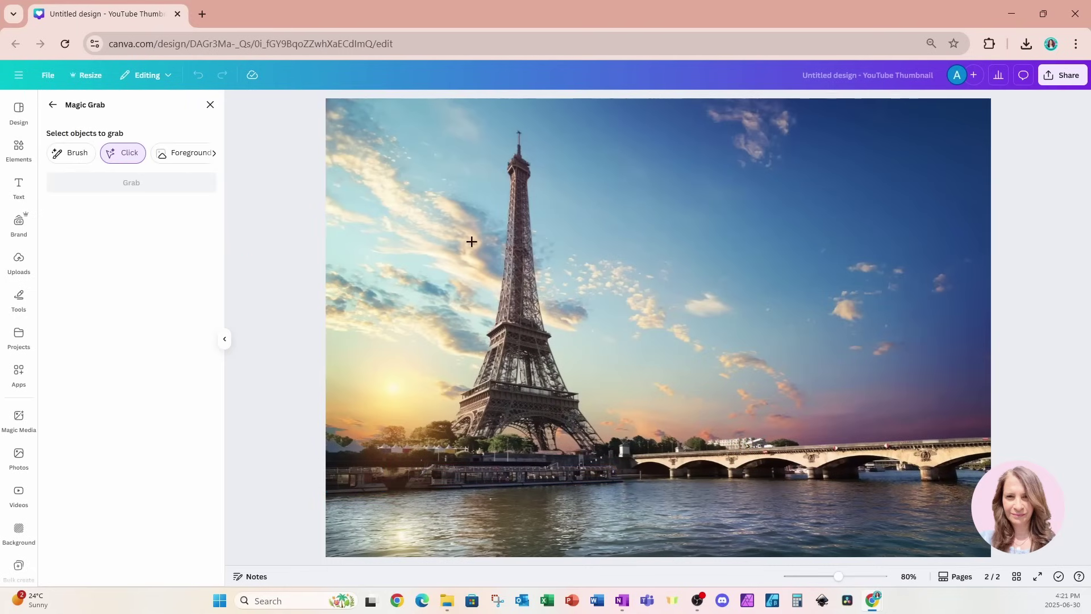
left_click(521, 275)
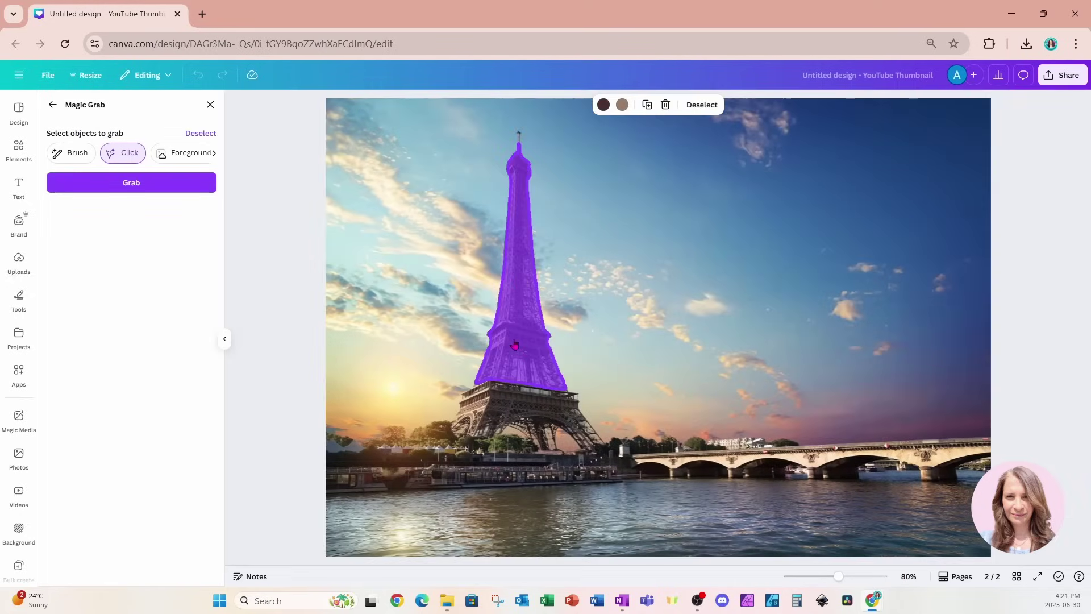
left_click(513, 406)
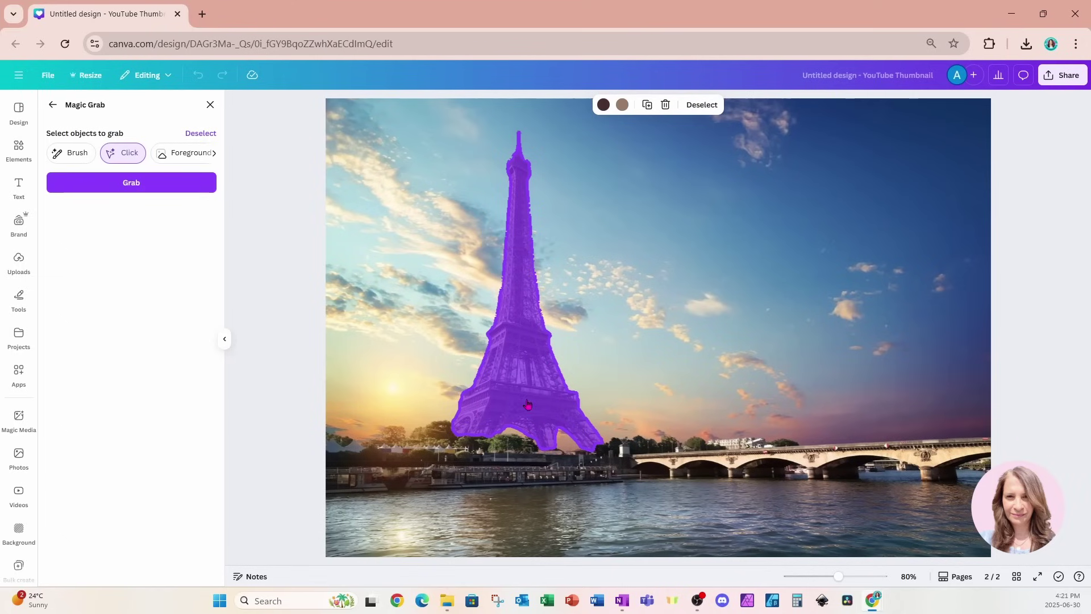
left_click(196, 189)
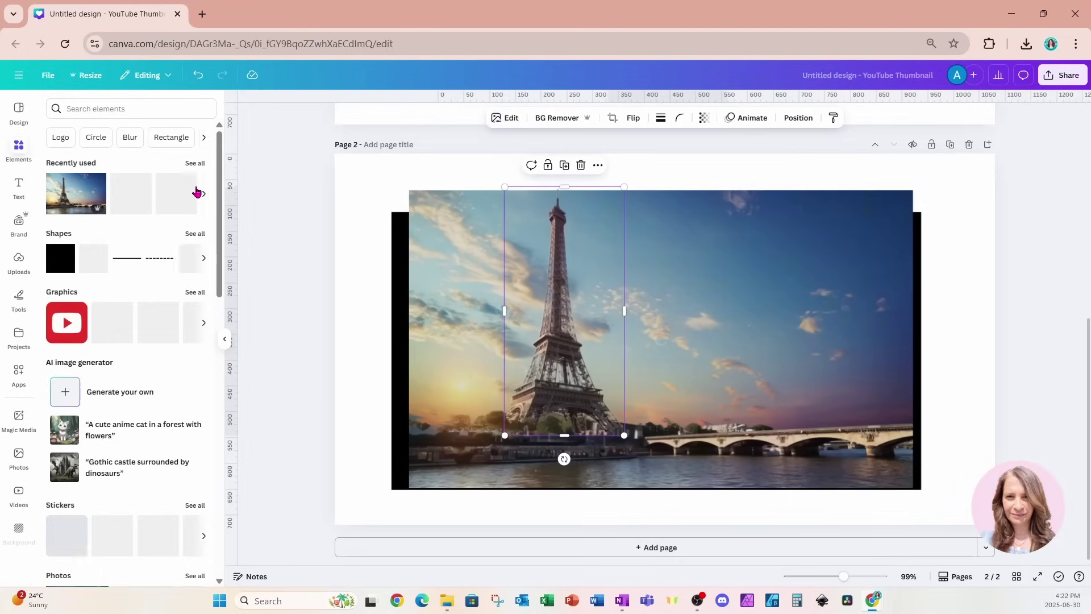
left_click(456, 277)
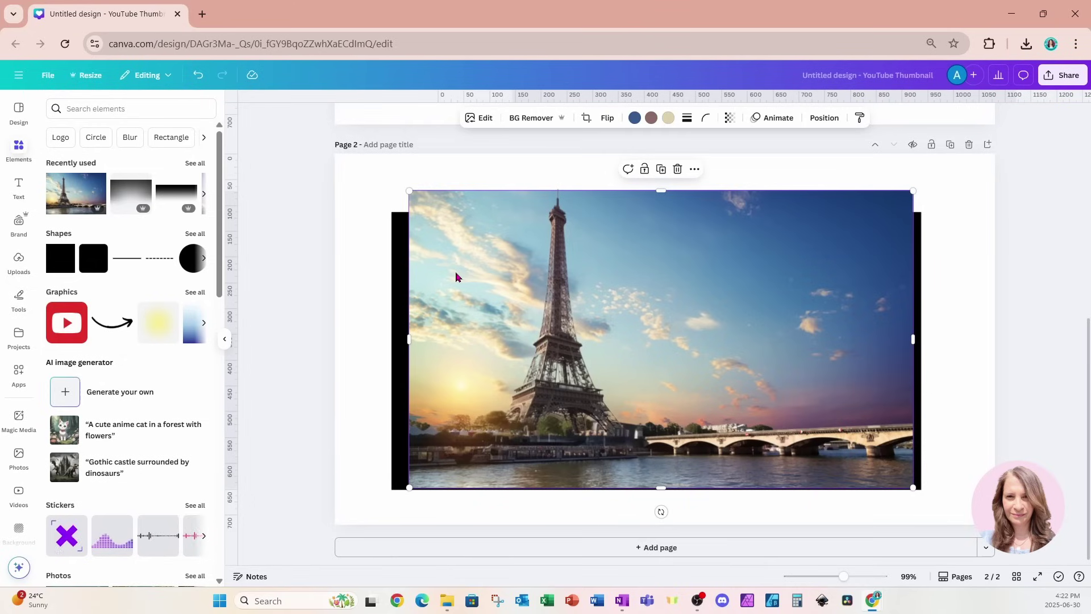
key("Escape")
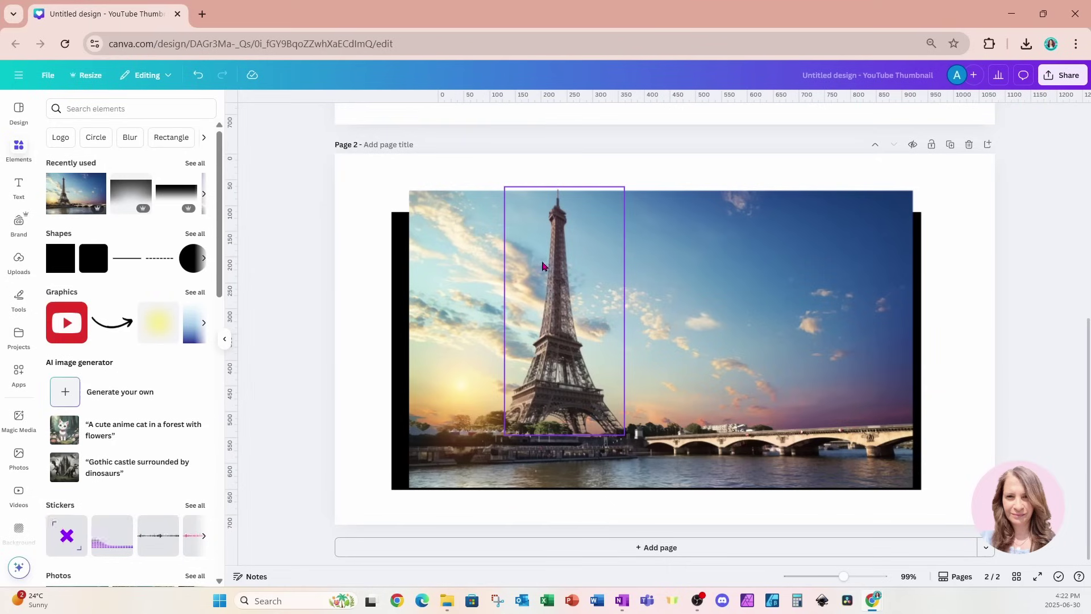
Move the photo layer beneath the PARIS FRANCE cut-out and crop the photo's upper edge to inside the black frame.
left_click(723, 268)
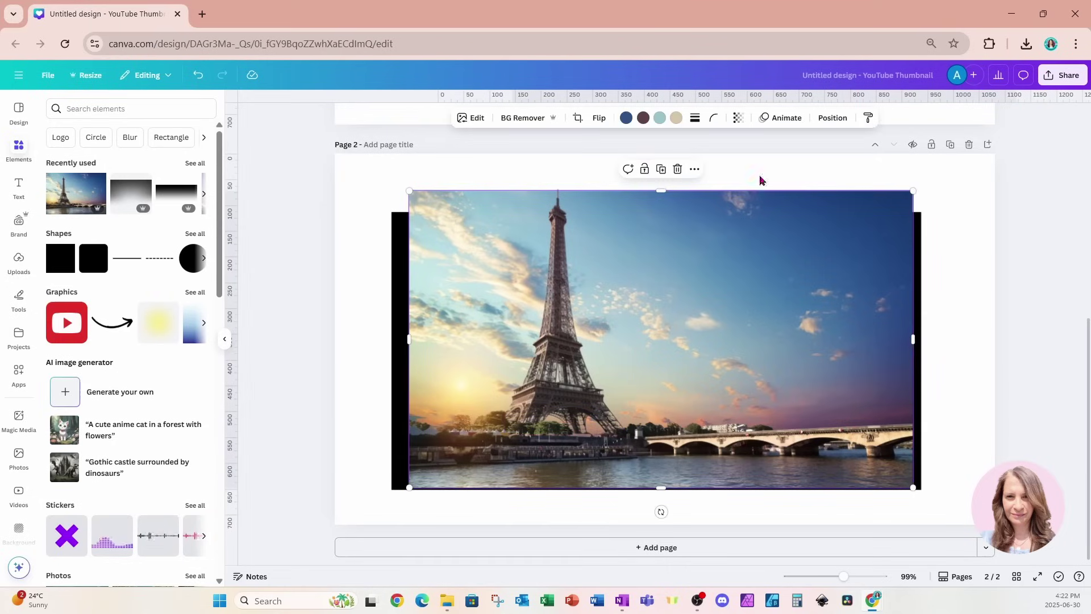
left_click(822, 119)
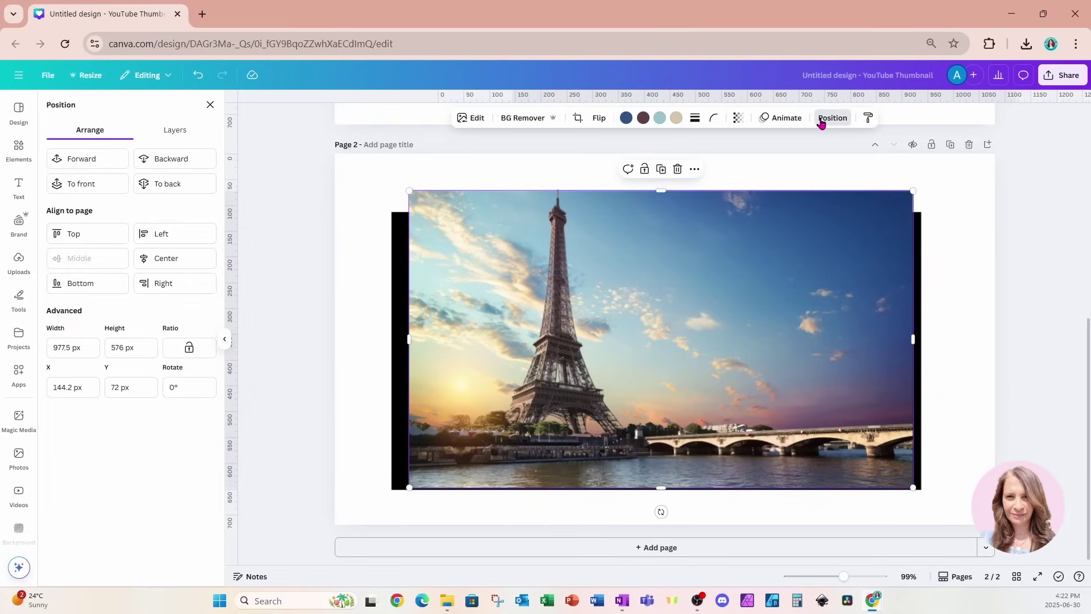
left_click(197, 137)
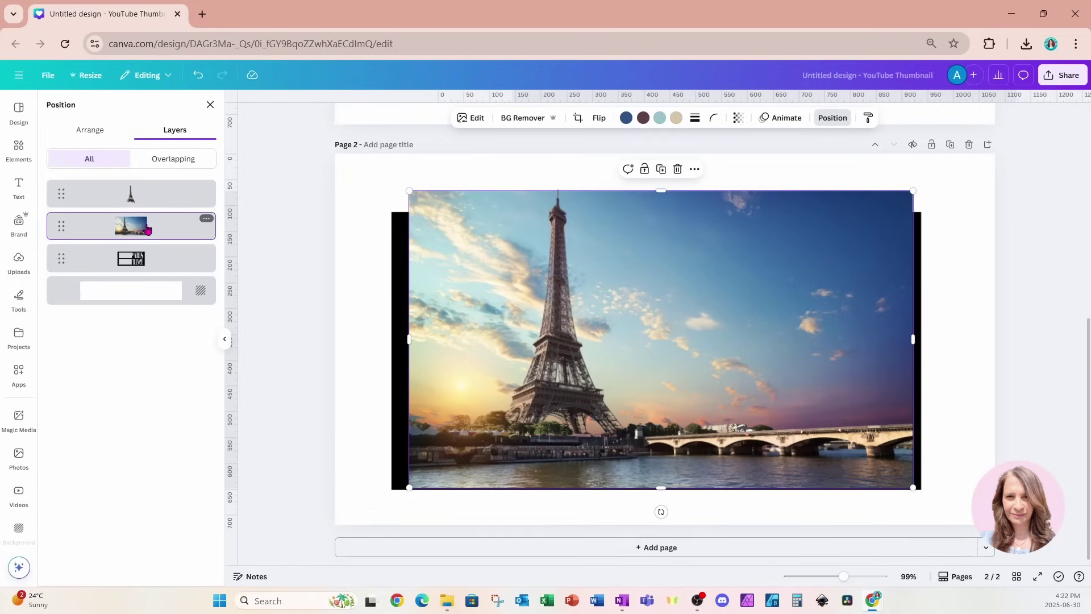
left_click_drag(148, 229, 142, 273)
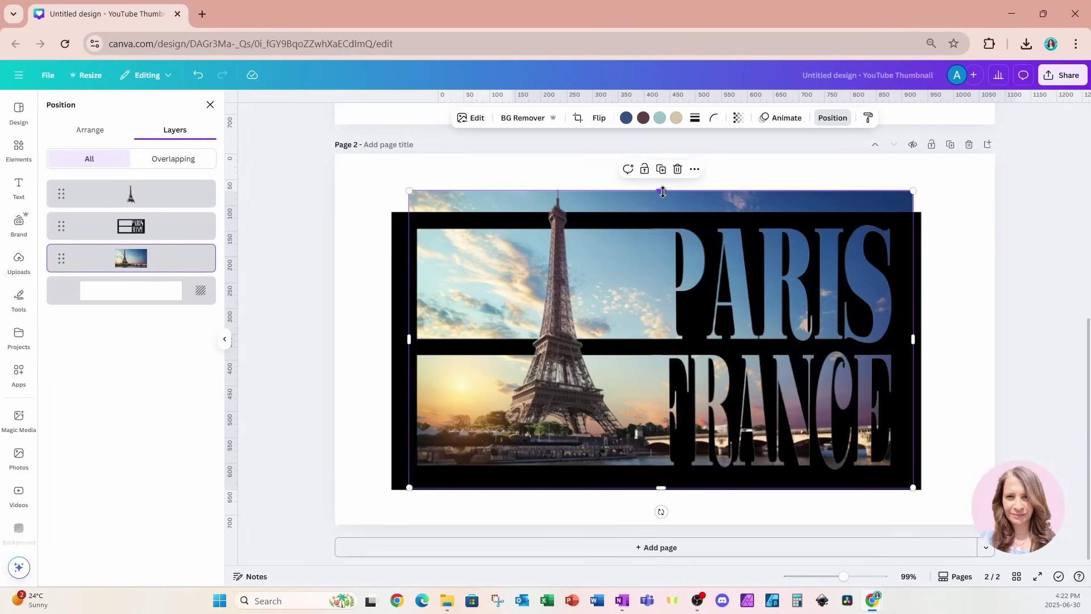
left_click_drag(663, 193, 662, 217)
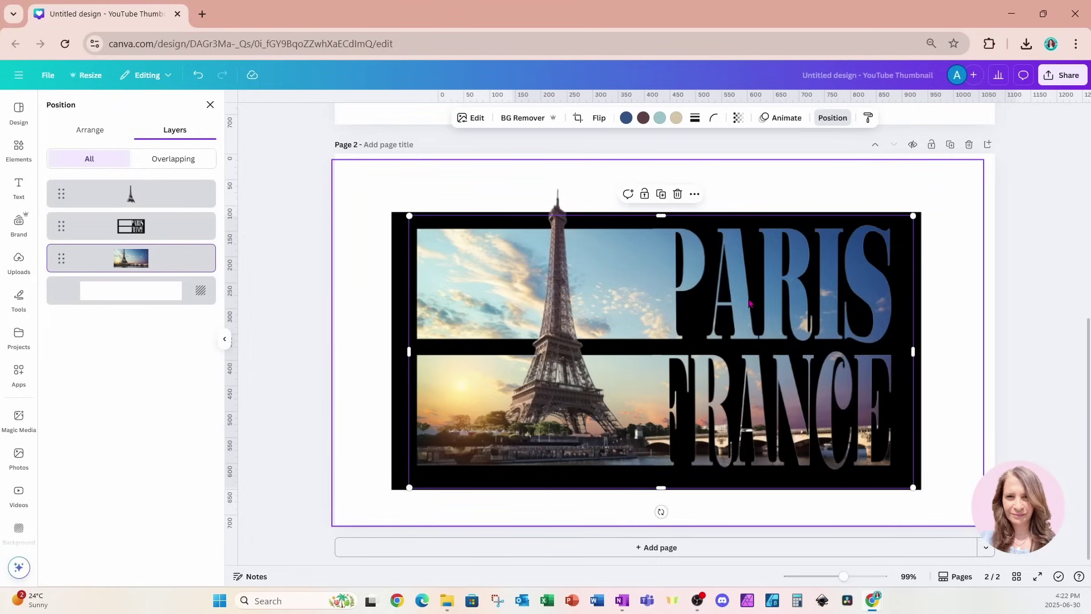
Enlarge the tower cut-out and photo together toward the upper left, and crop the photo's left and upper edges inside the black frame.
left_click(171, 200, "shift")
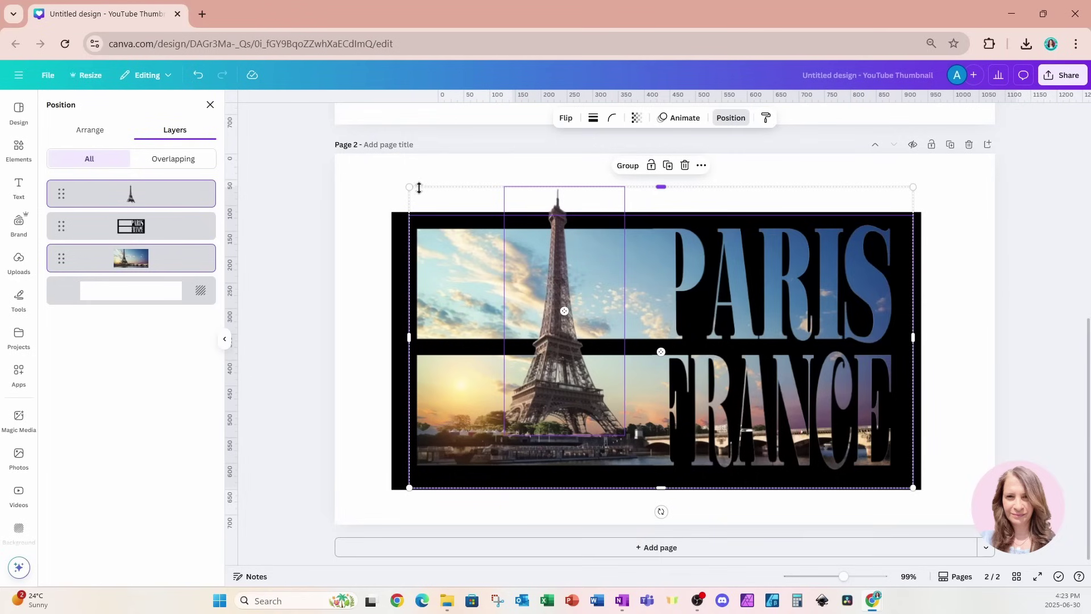
left_click_drag(409, 187, 359, 155)
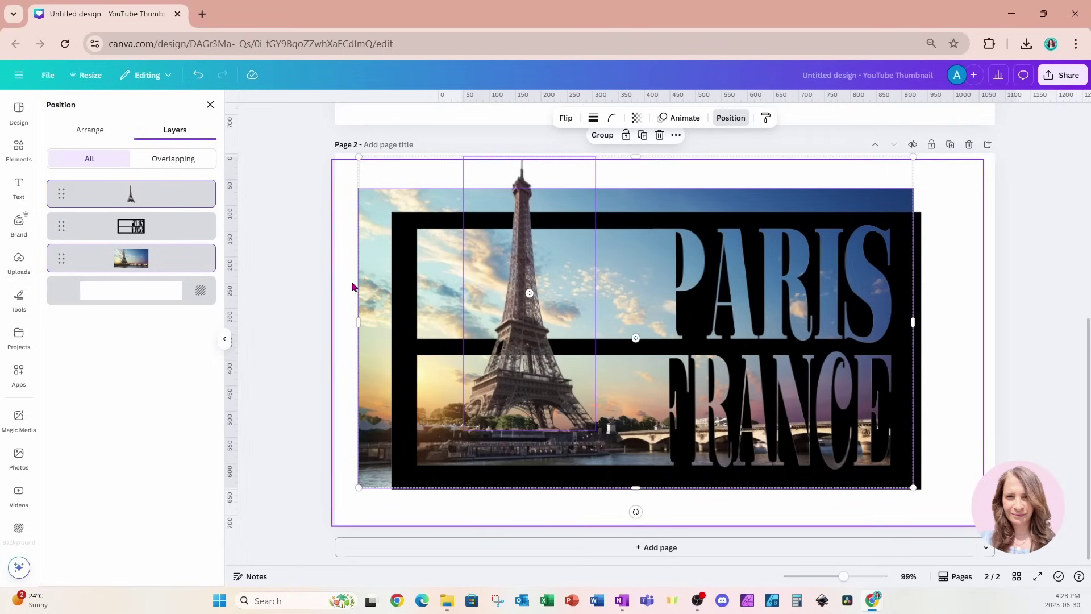
left_click(153, 258)
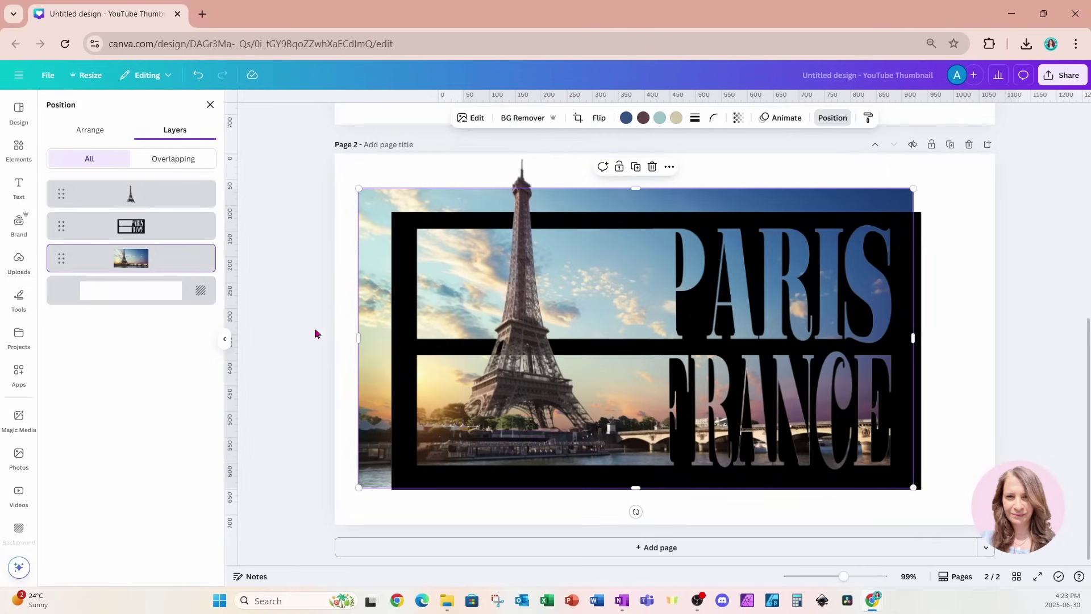
left_click_drag(357, 339, 397, 339)
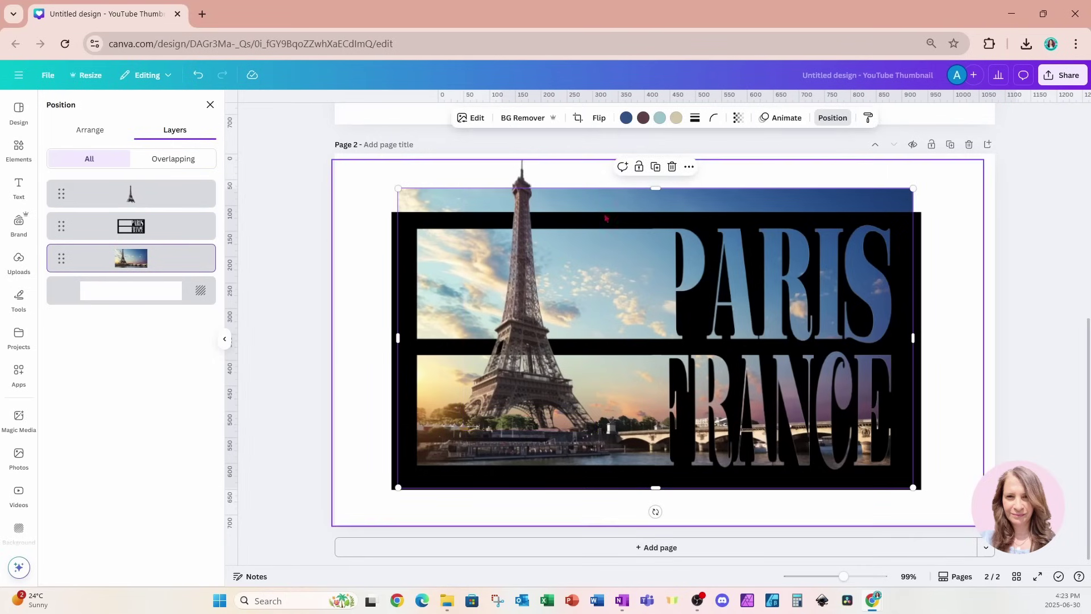
left_click_drag(655, 188, 653, 219)
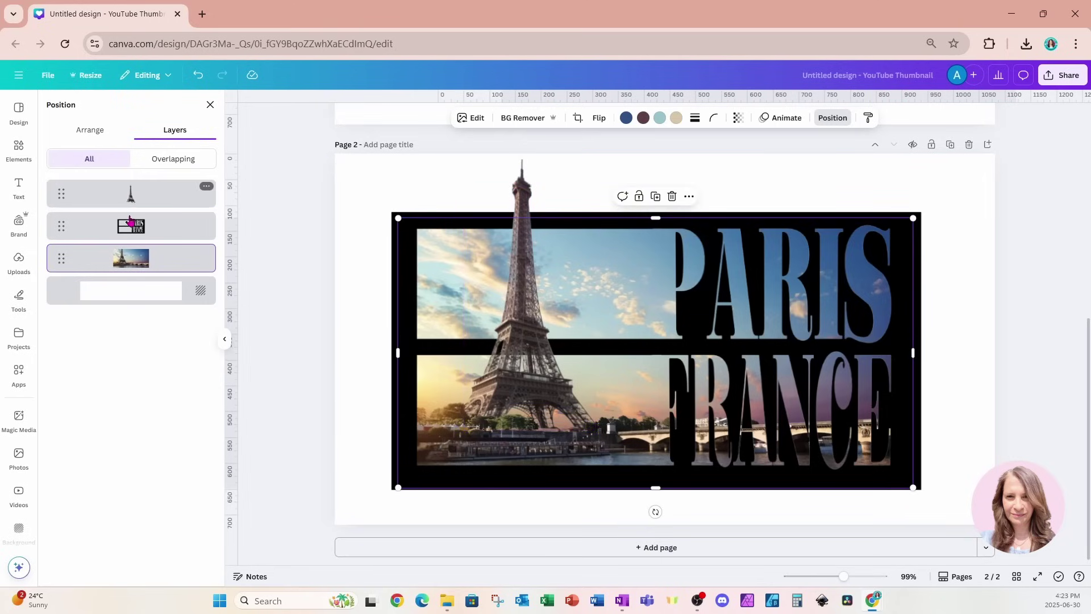
Apply a custom Duotone to the PARIS FRANCE cut-out with both shadows and highlights set to white #FFFFFF.
left_click(114, 234)
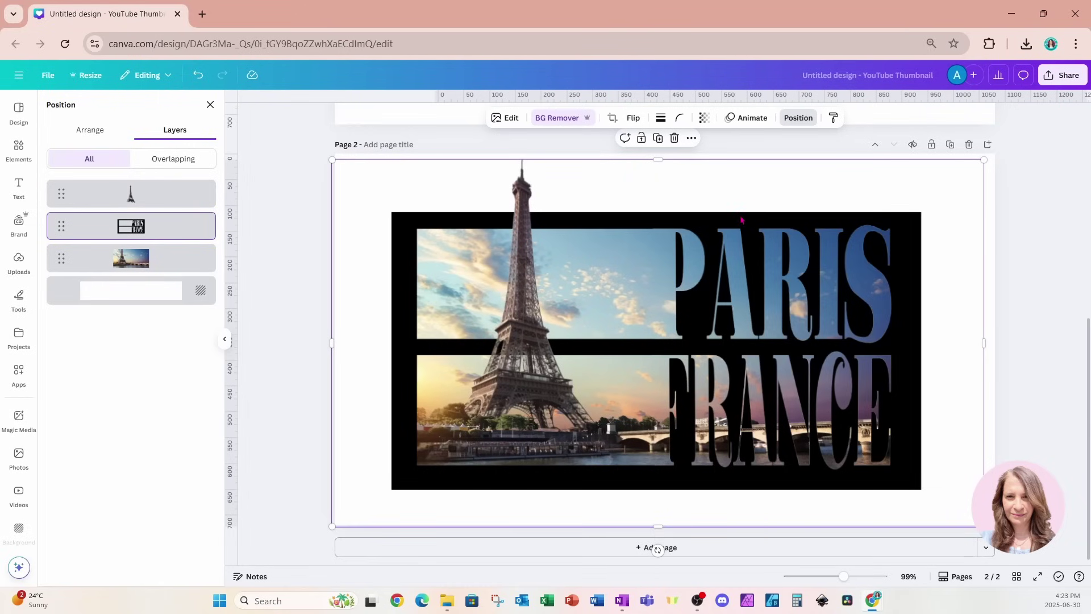
left_click(502, 118)
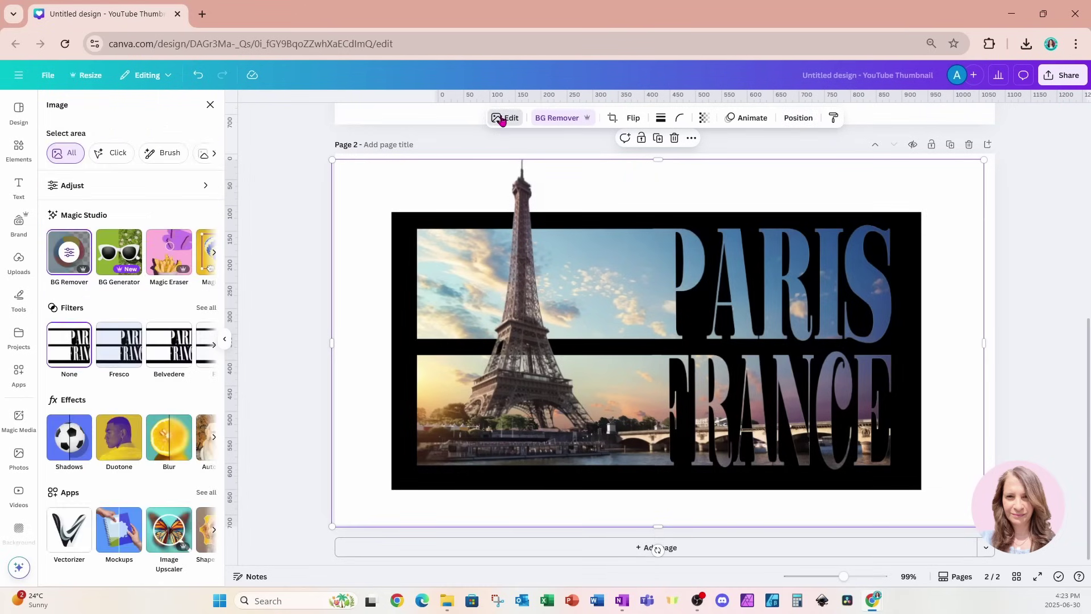
left_click(105, 432)
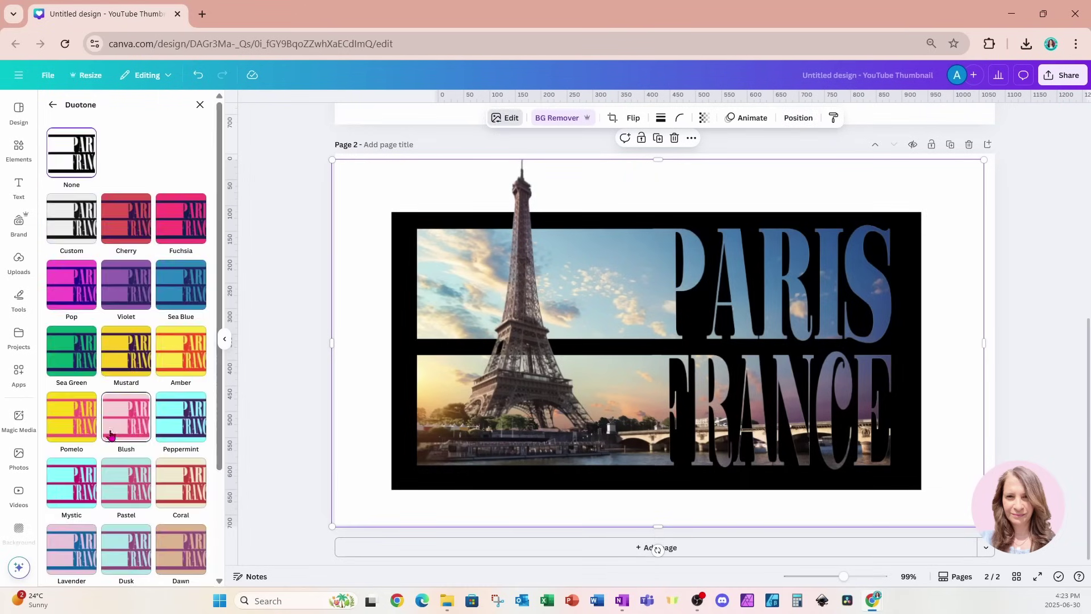
left_click(73, 227)
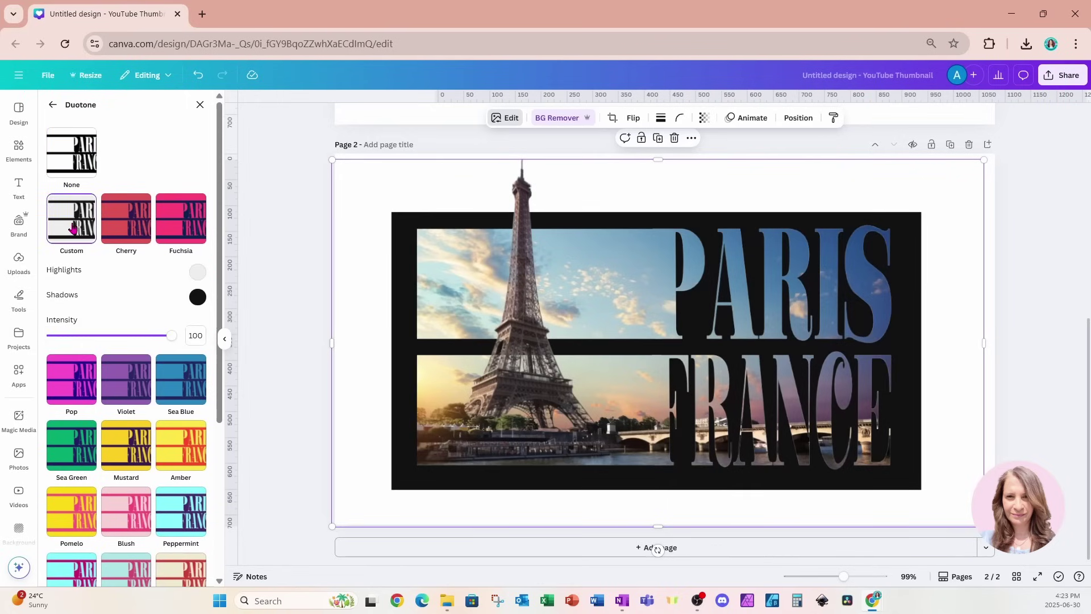
left_click(198, 297)
left_click(201, 350)
left_click_drag(200, 350, 195, 314)
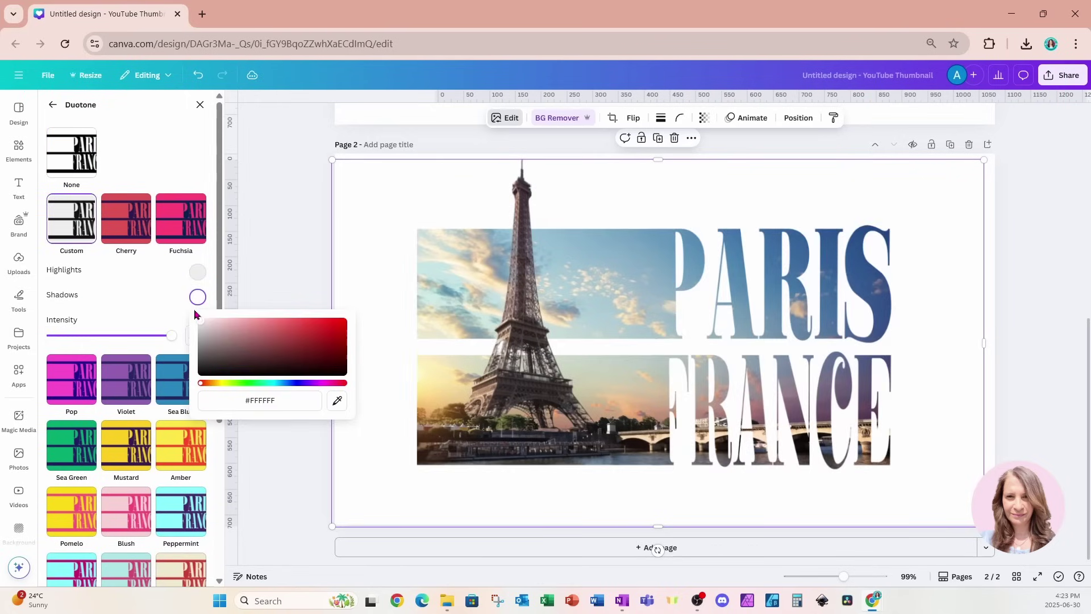
left_click(198, 272)
left_click_drag(201, 303, 199, 291)
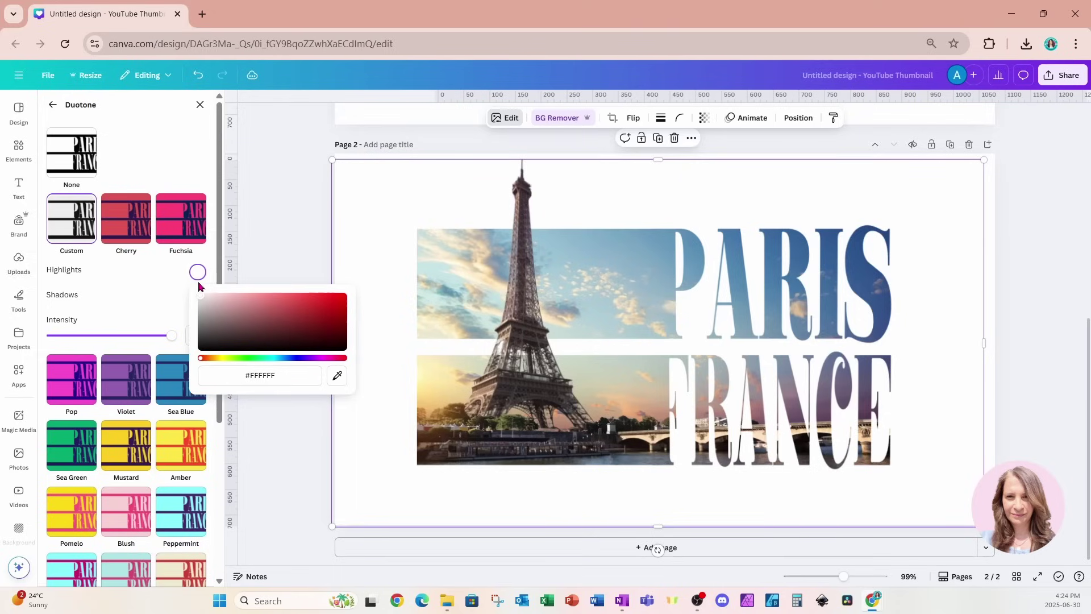
left_click(279, 211)
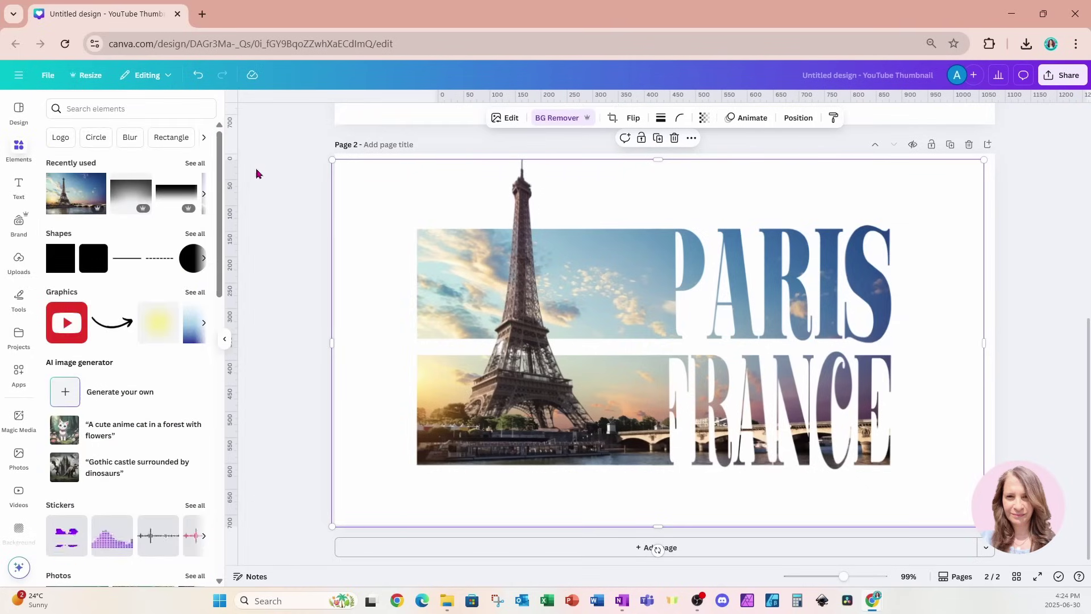
Select all the layers on page 2 and move the whole composition slightly down the page.
left_click(224, 339)
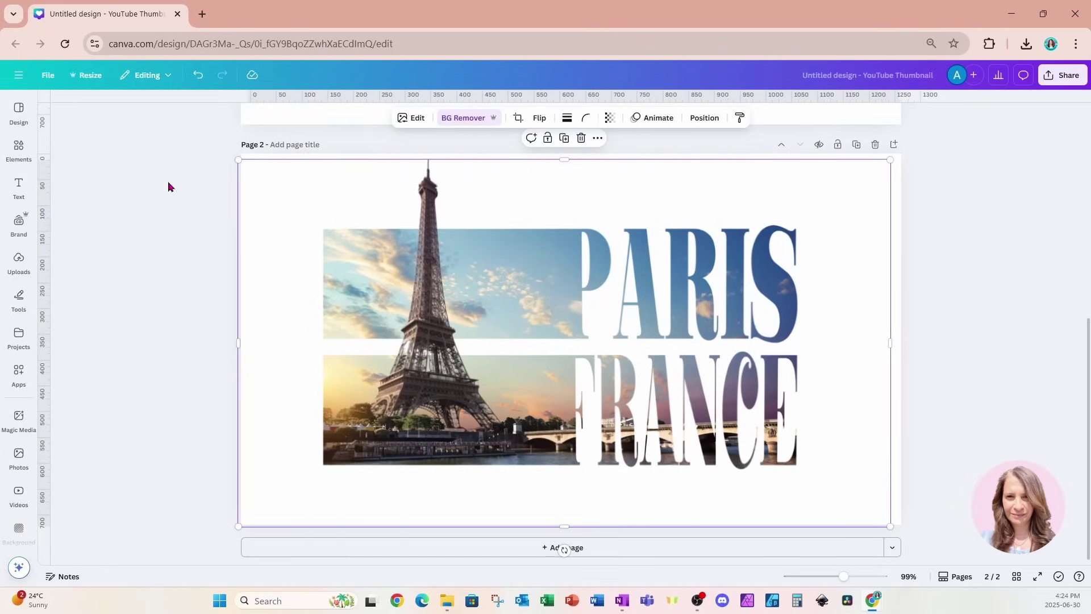
left_click_drag(131, 216, 818, 425)
left_click_drag(769, 363, 775, 384)
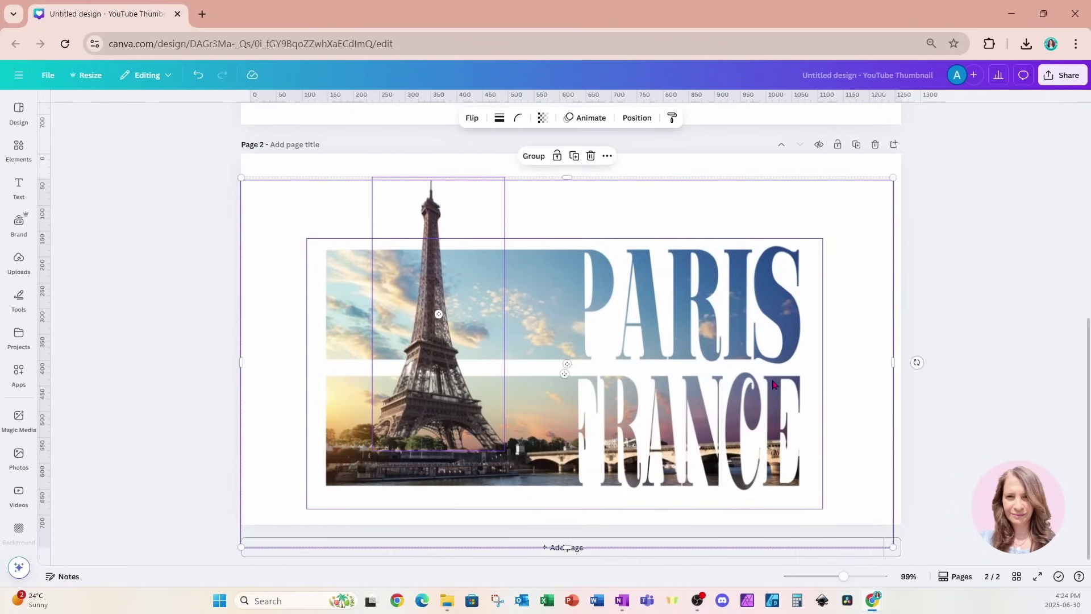
left_click(174, 225)
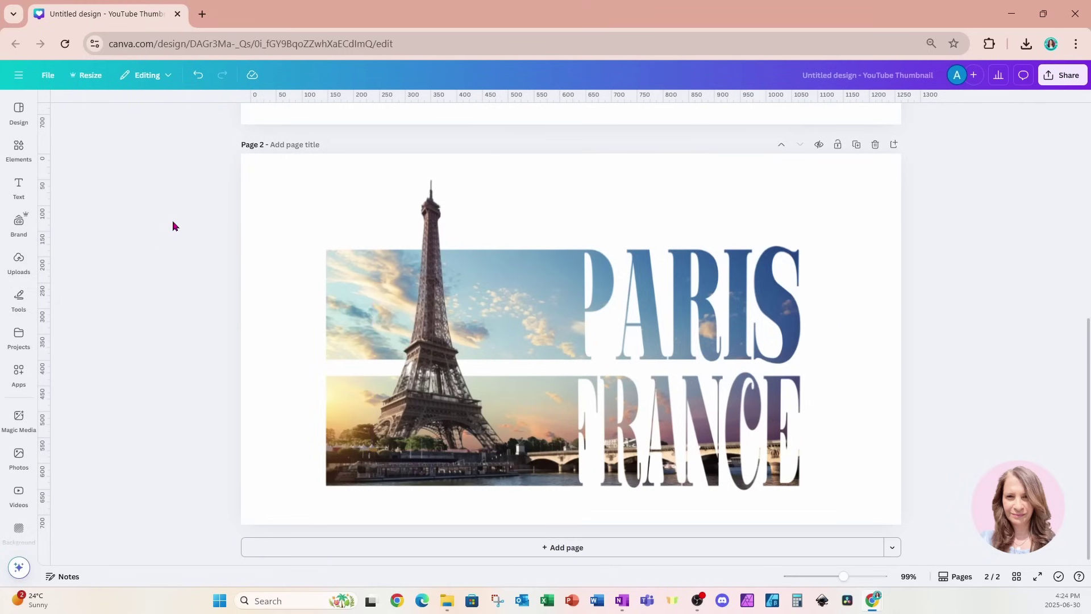
Add a Drop shadow to the Eiffel Tower cut-out and nudge the tower slightly down to line up with the photo.
left_click(421, 219)
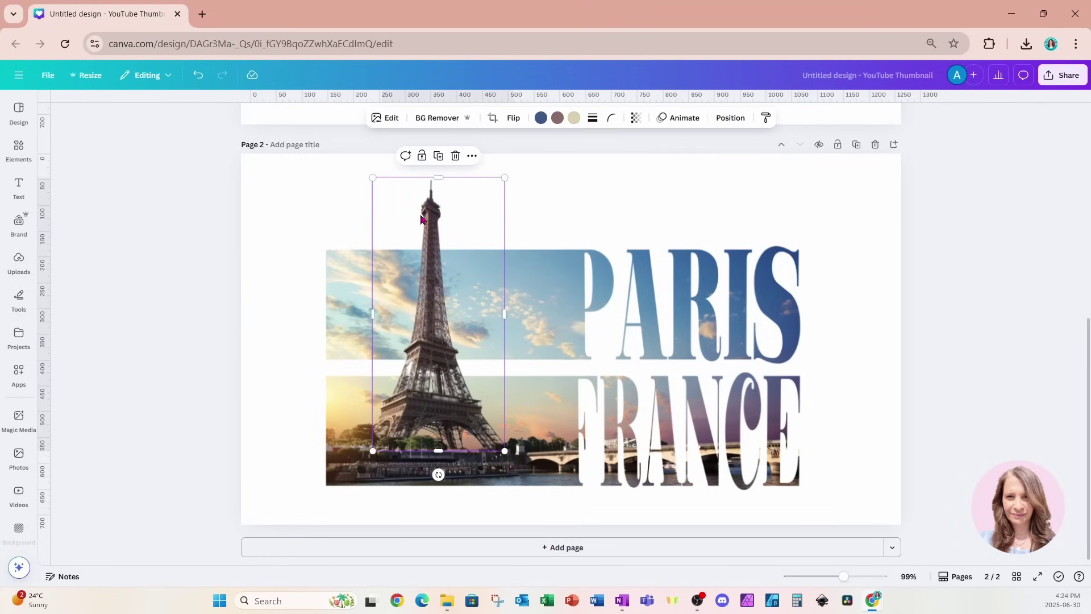
left_click(386, 119)
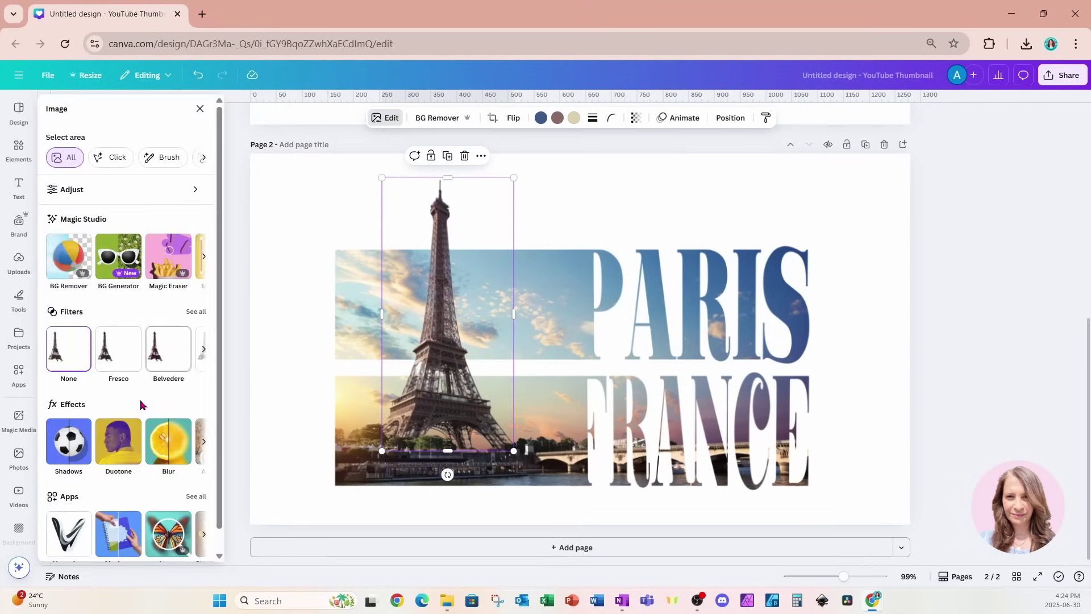
left_click(69, 442)
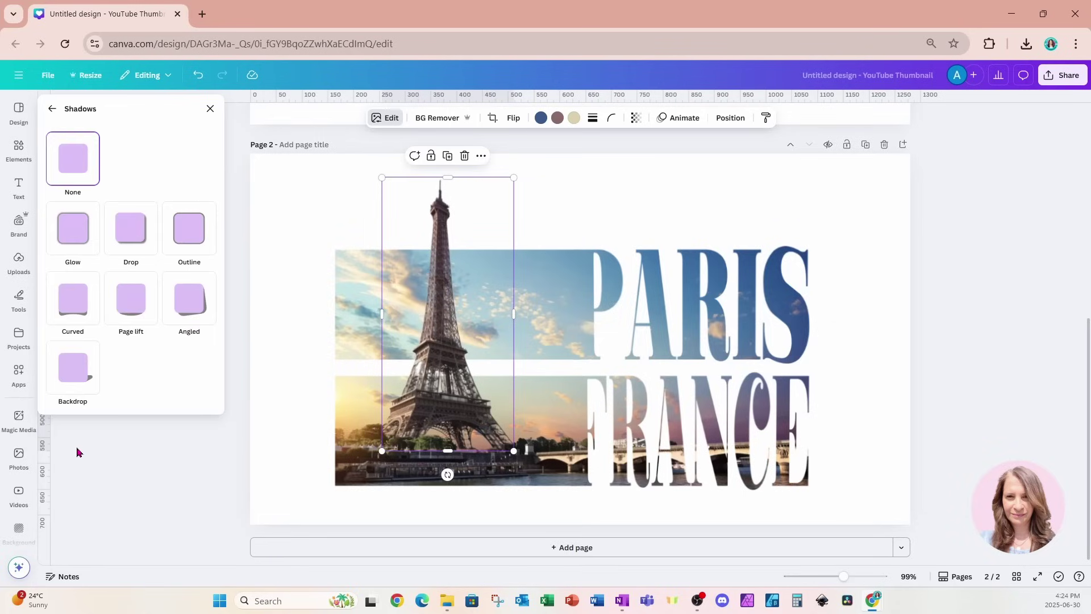
left_click(137, 238)
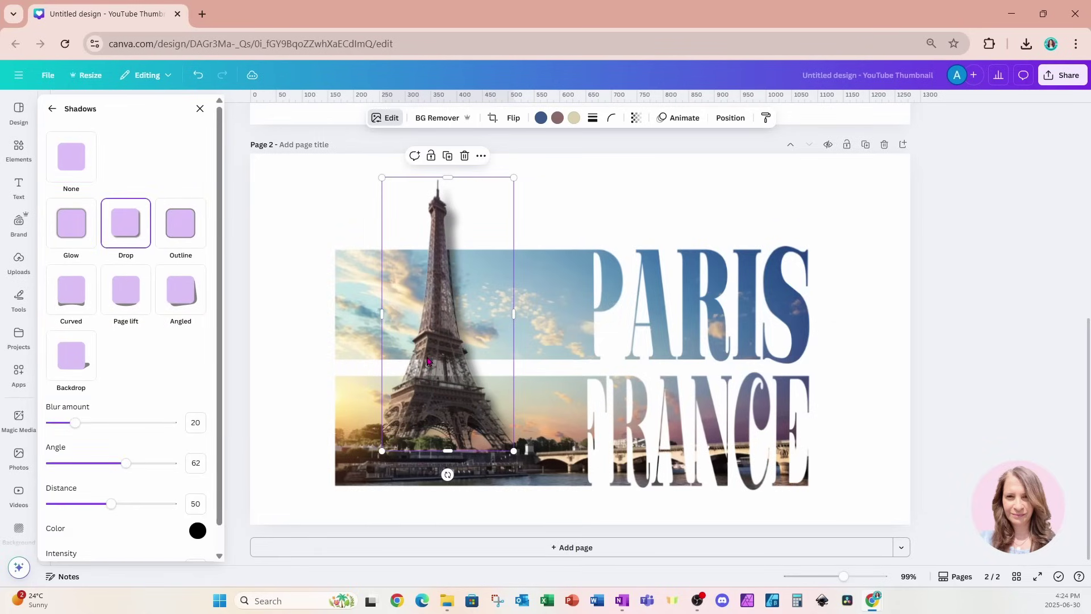
left_click_drag(429, 360, 429, 366)
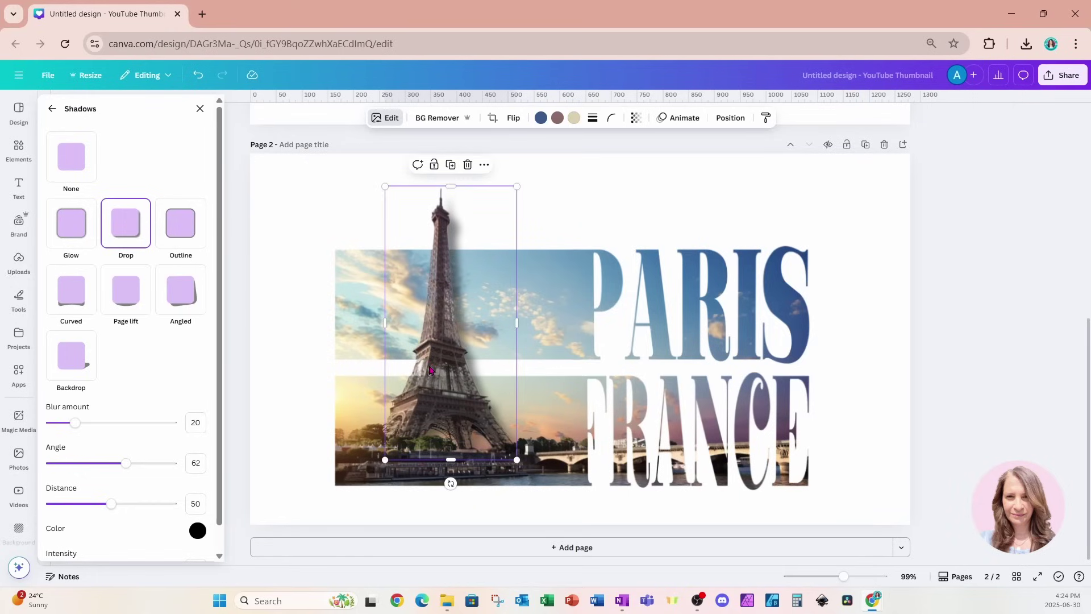
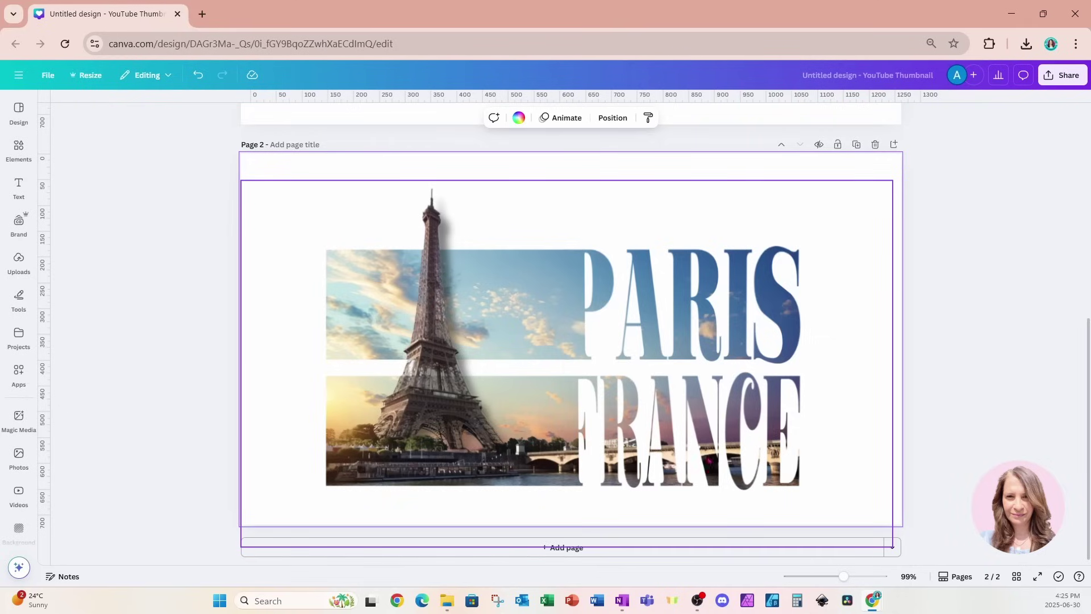
Duplicate the white PARIS lettering on page 1 and place the copy almost directly over the original.
scroll(707, 462, "up", 7)
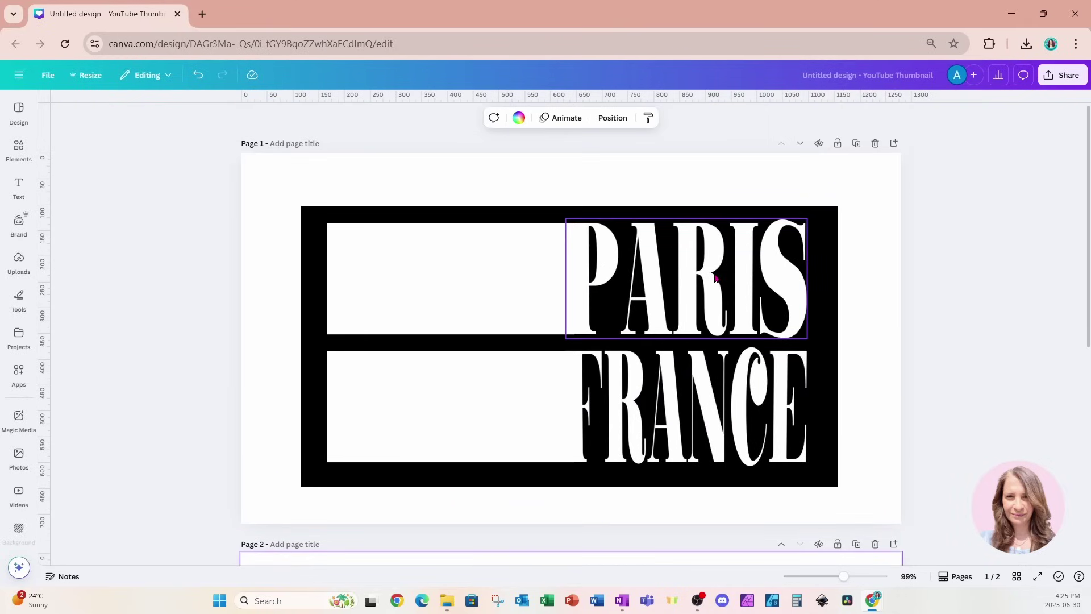
left_click(715, 277)
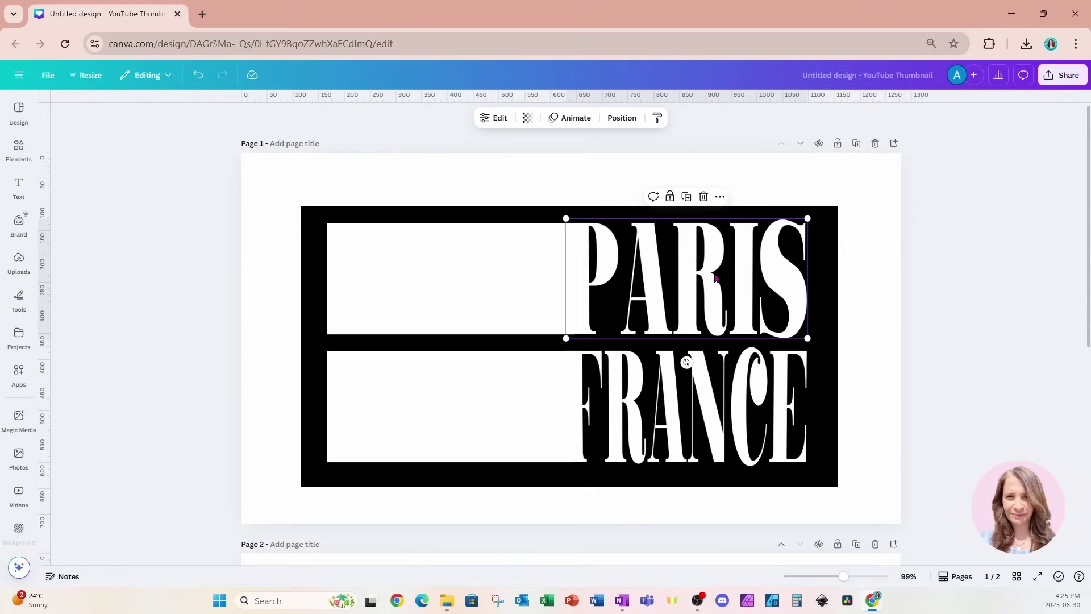
left_click(686, 198)
left_click_drag(716, 277, 708, 266)
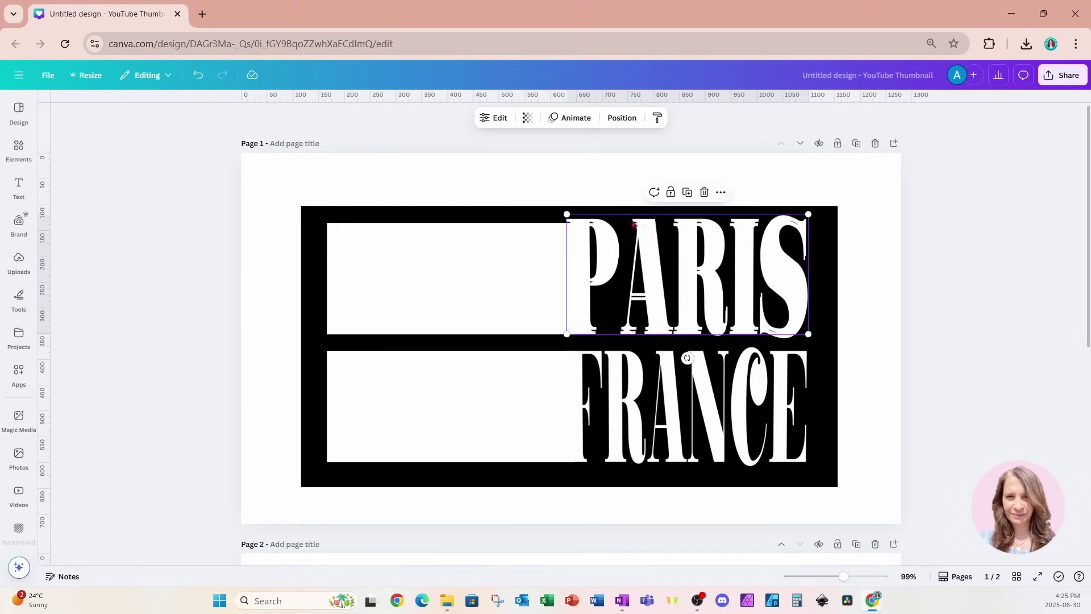
Restyle the duplicated PARIS lettering as Unfilled with a white #FFFFFF outline in TypeCraft and update the element.
left_click(495, 122)
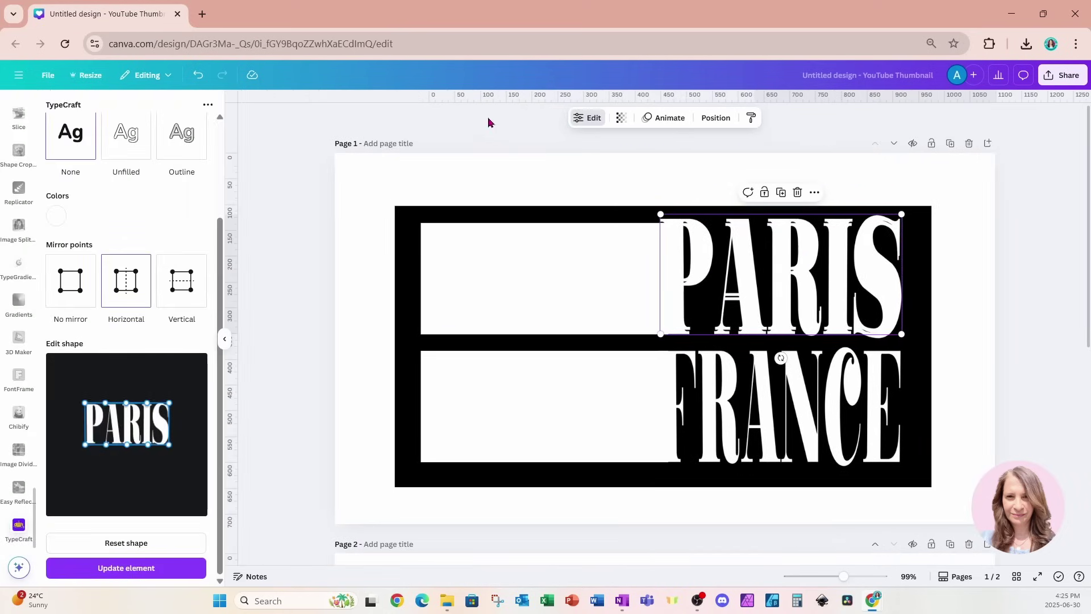
scroll(166, 227, "up", 2)
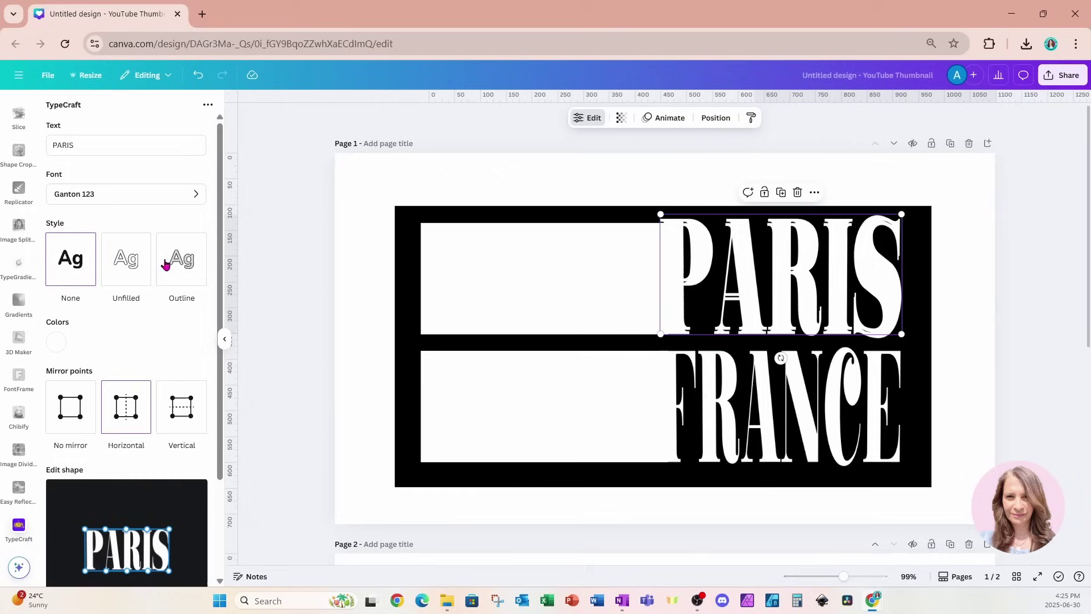
left_click(132, 267)
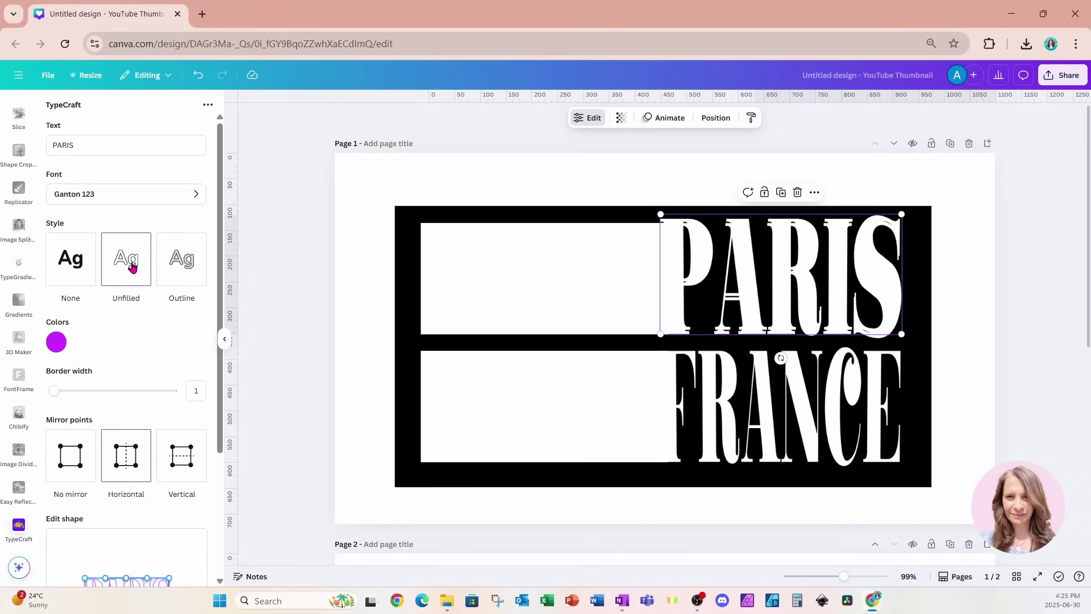
left_click(60, 344)
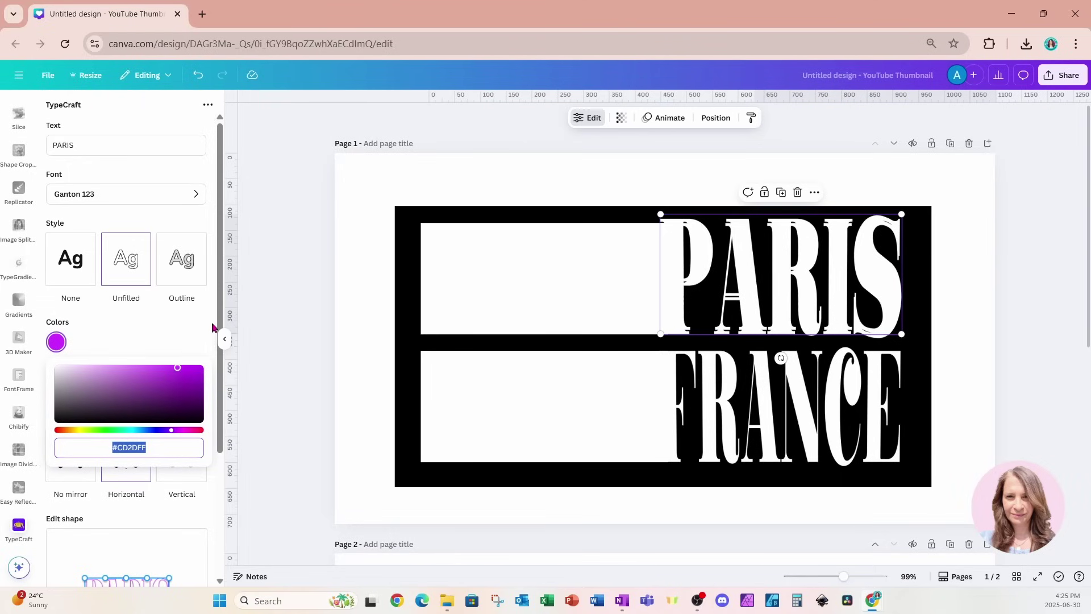
left_click_drag(221, 320, 209, 420)
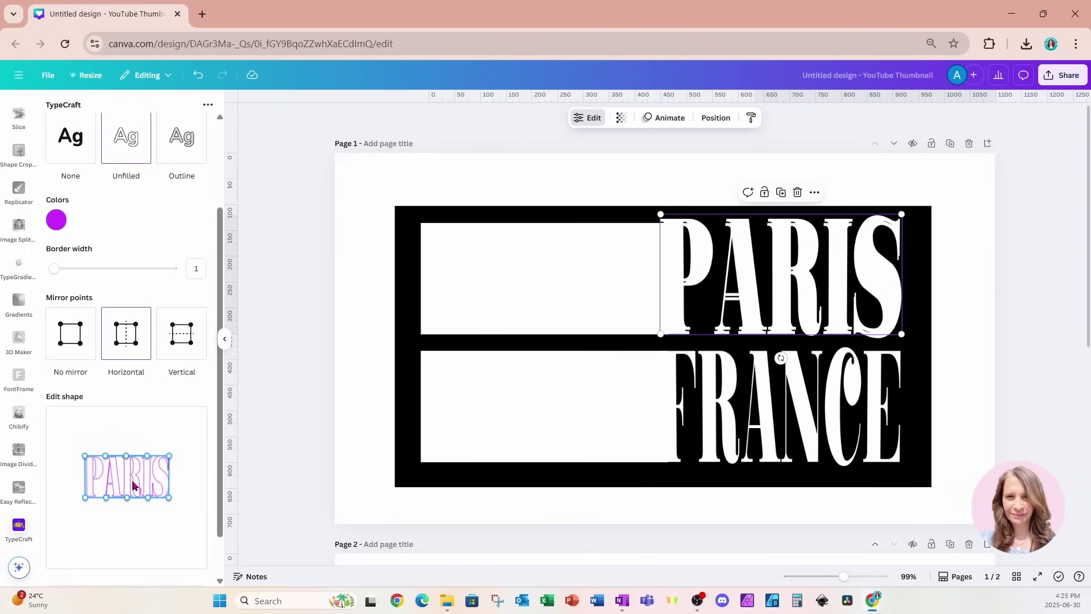
left_click(57, 219)
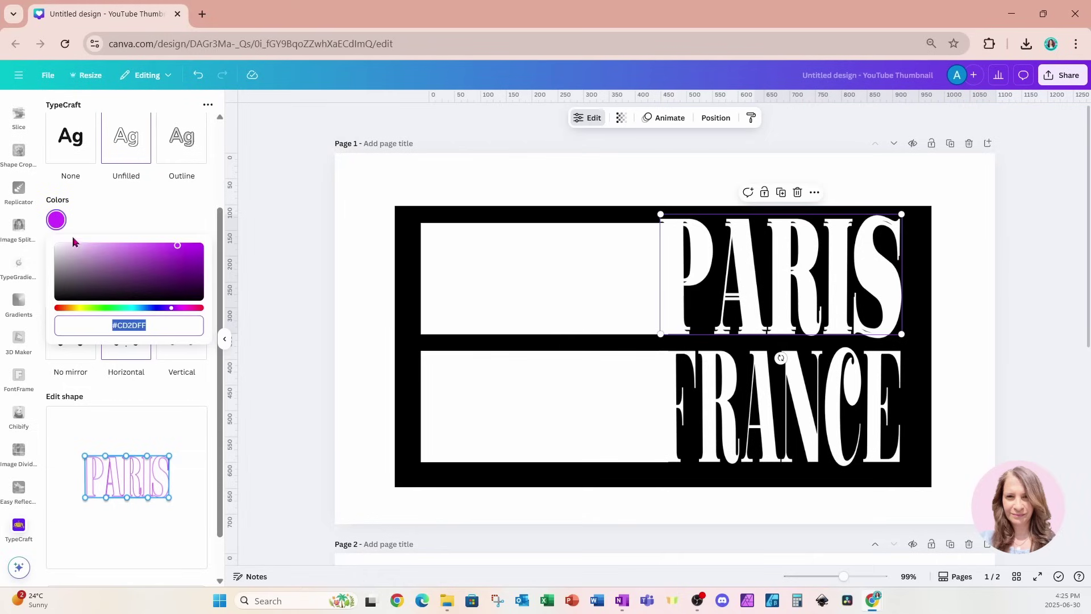
left_click_drag(173, 250, 50, 246)
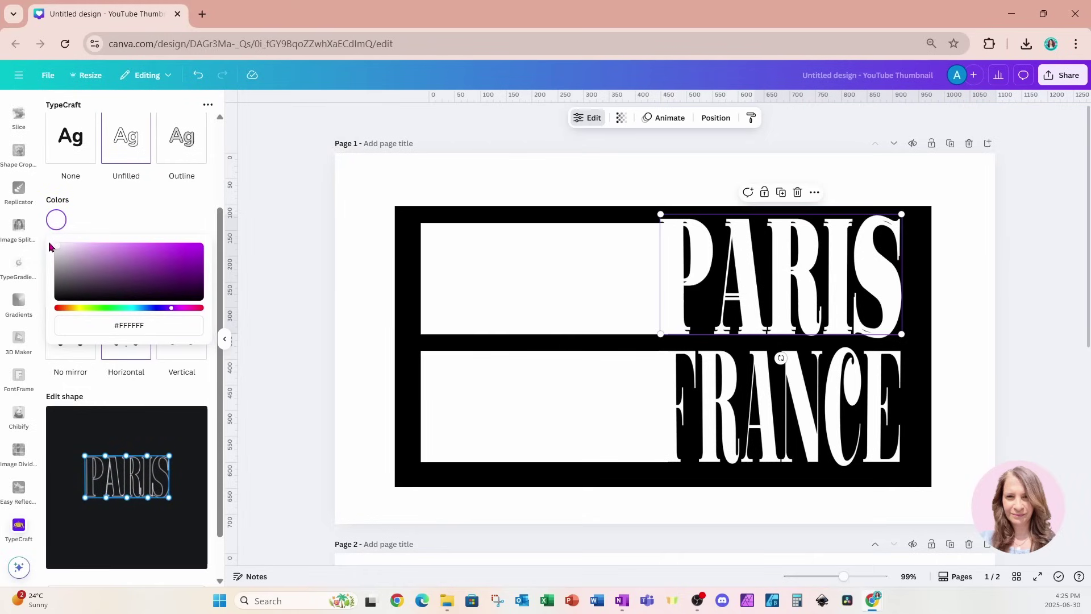
left_click(91, 198)
scroll(114, 341, "down", 2)
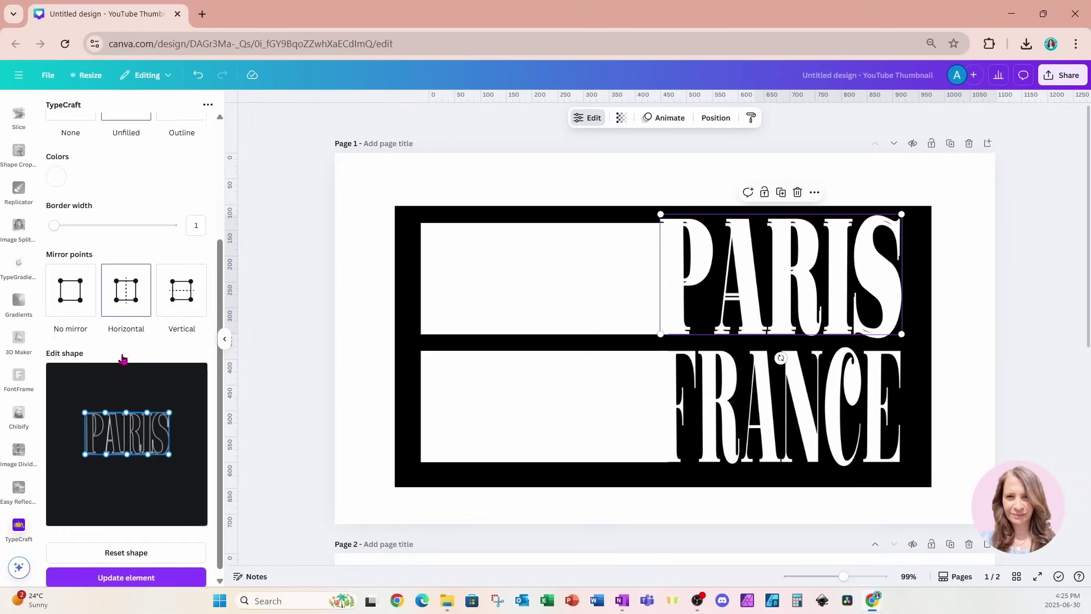
left_click(119, 571)
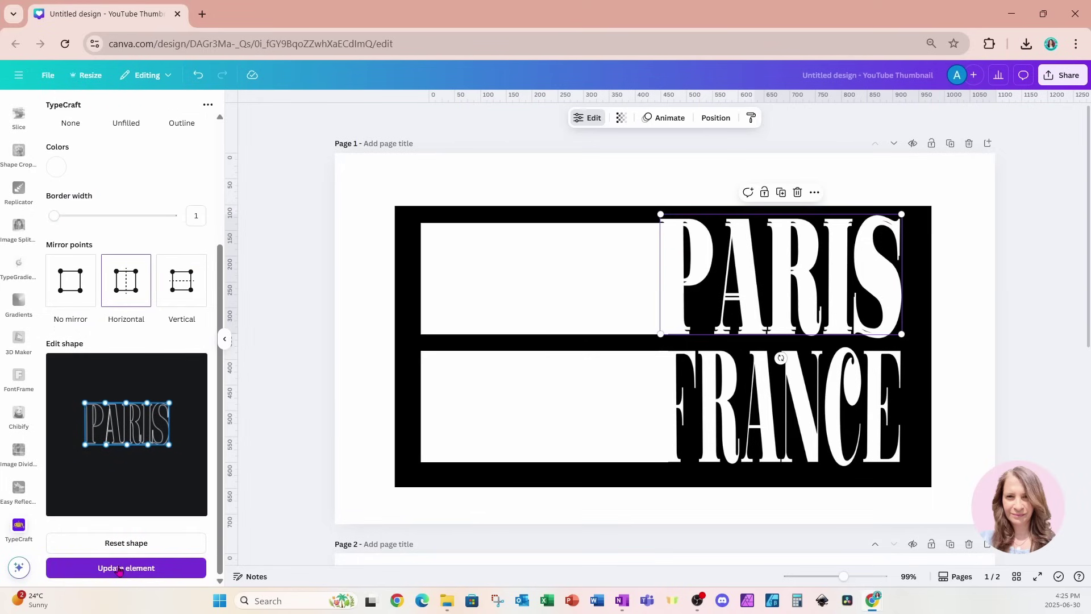
Move the outlined PARIS lettering to page 2 and place it over the photo-filled PARIS with a slight offset.
scroll(783, 299, "down", 3)
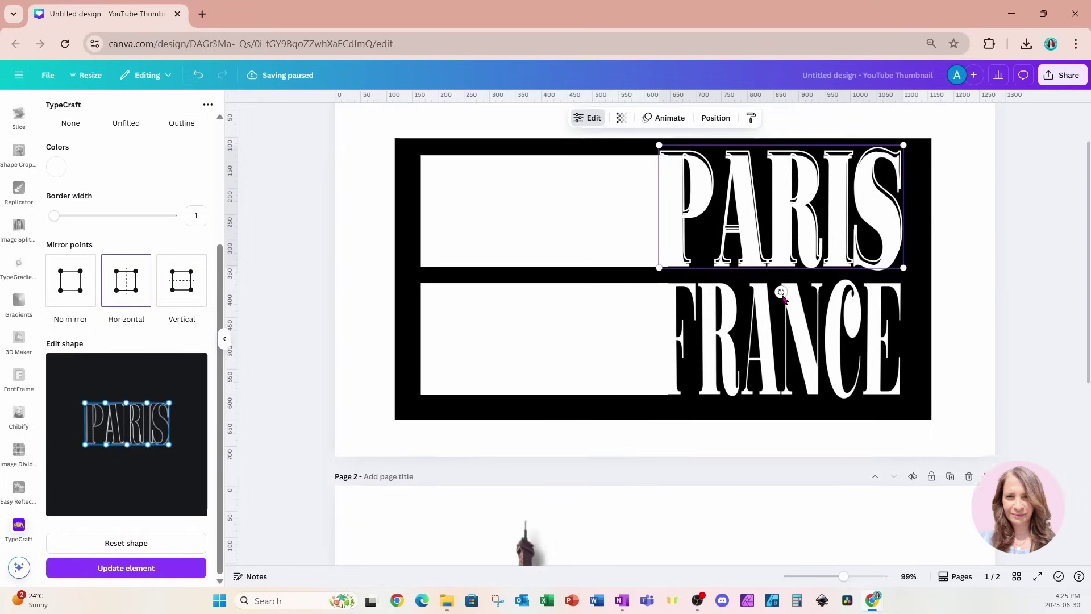
left_click_drag(800, 191, 757, 555)
scroll(757, 555, "down", 5)
left_click_drag(732, 357, 767, 387)
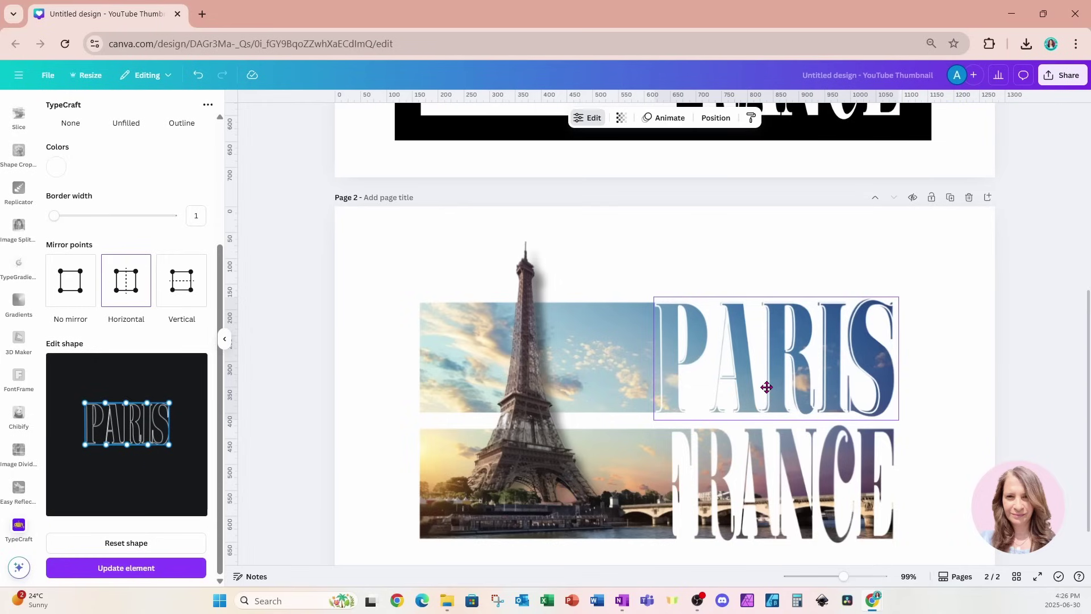
Fine-tune the position of the white PARIS outline on page 2, shifting it slightly upward over the photo-filled PARIS lettering.
left_click_drag(767, 387, 767, 387)
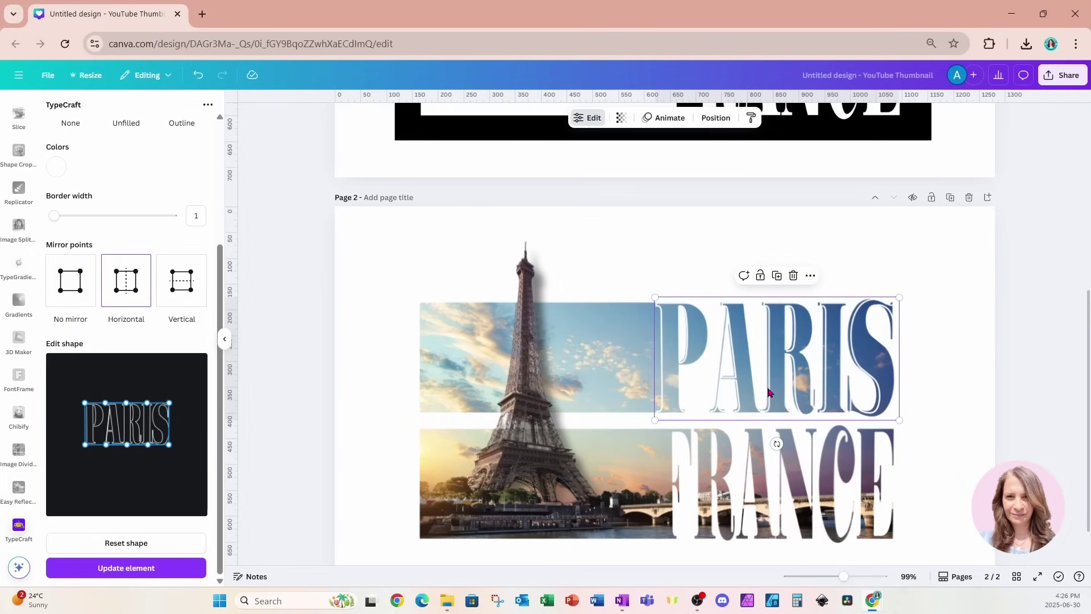
left_click(970, 262)
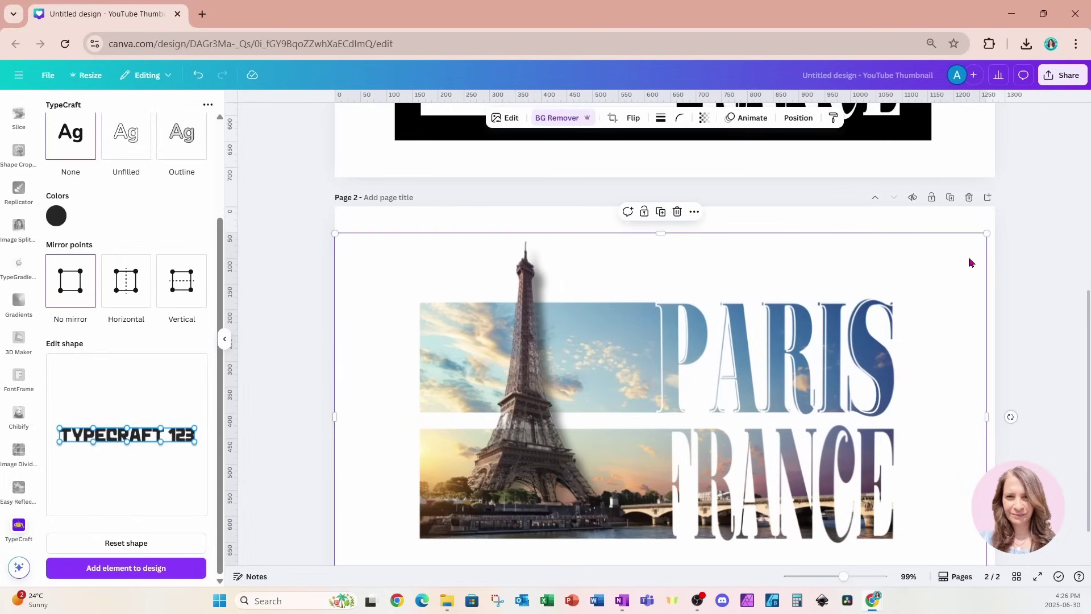
left_click(889, 363)
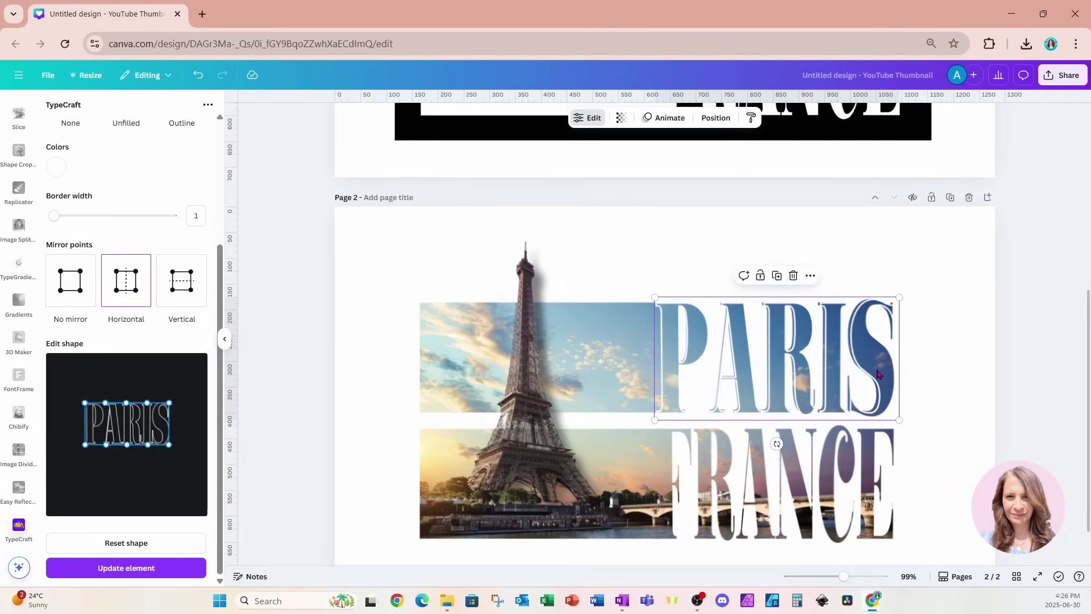
left_click_drag(878, 374, 877, 370)
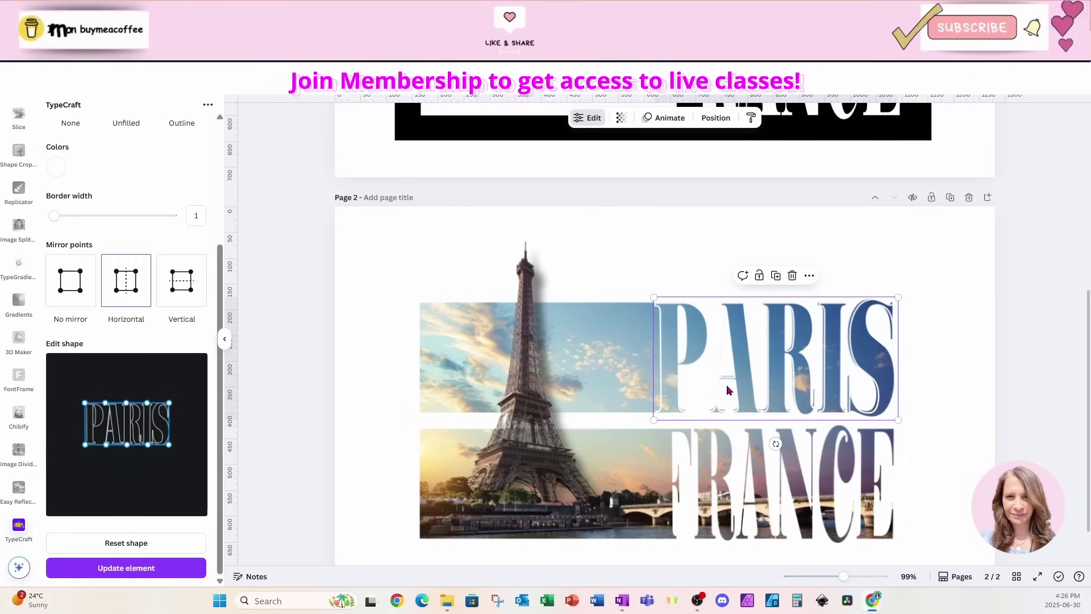
left_click_drag(747, 391, 748, 384)
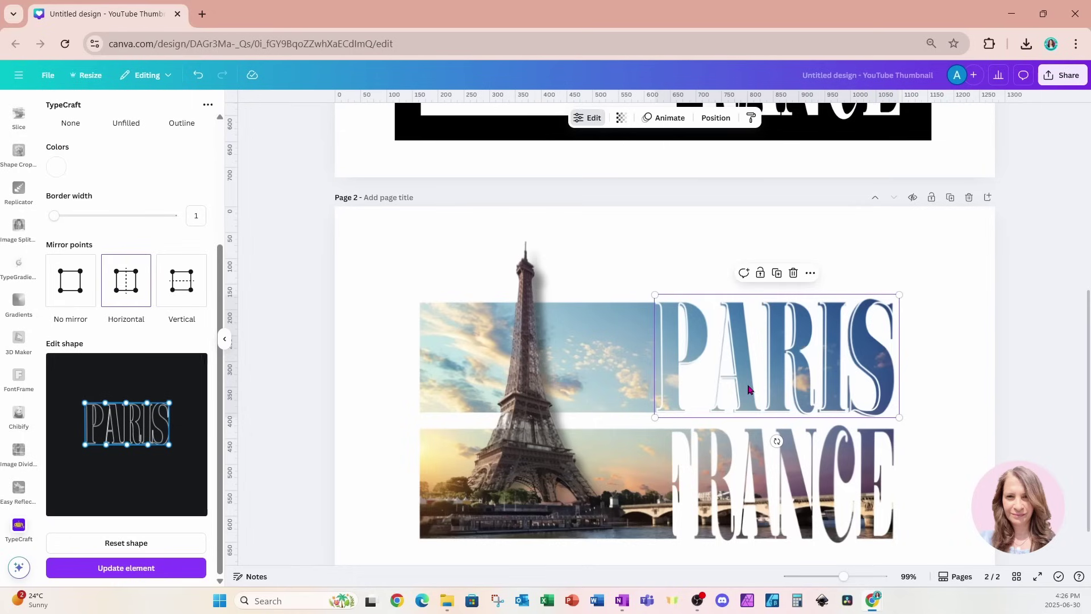
scroll(748, 389, "down", 1)
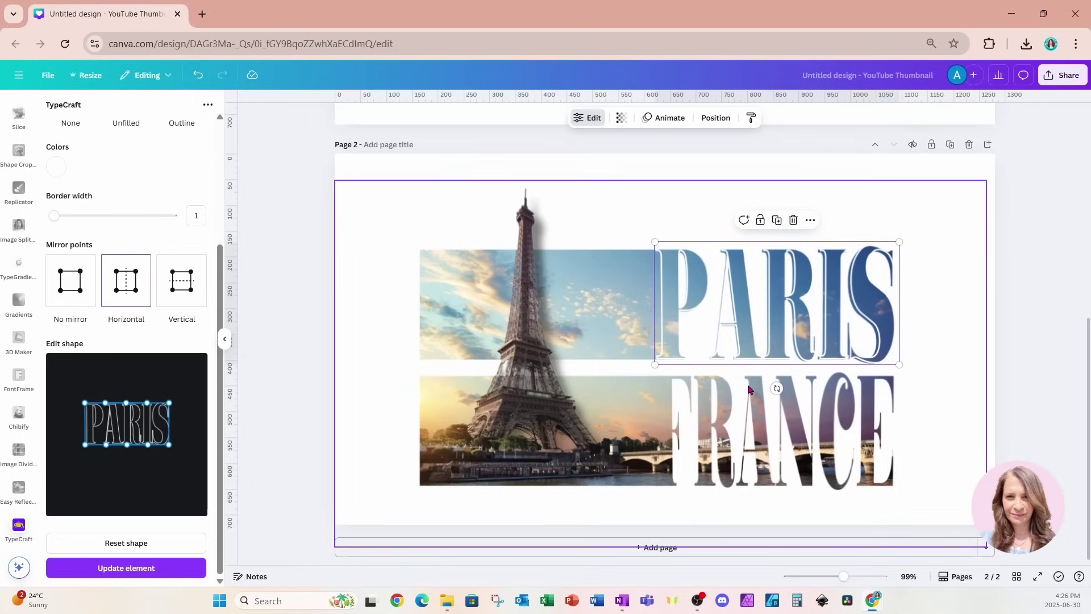